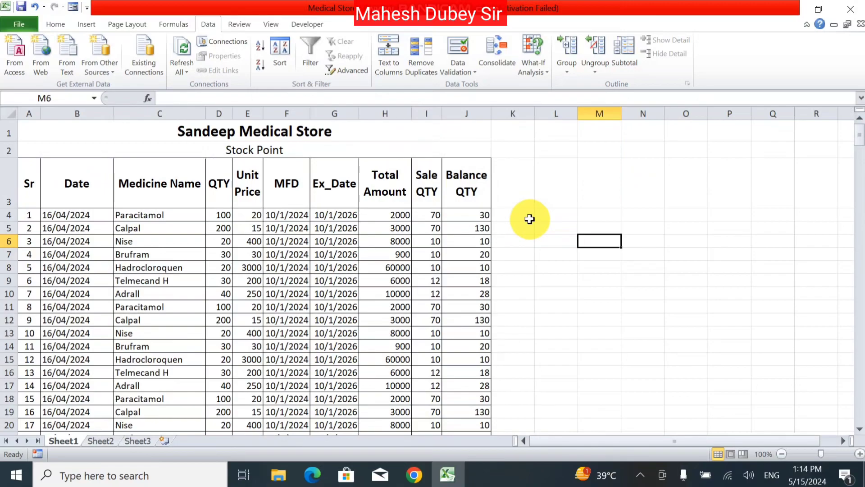
Consolidate the Balance QTY values in J4:J45 with the Sum function, placing the results from cell L4 down.
click(481, 216)
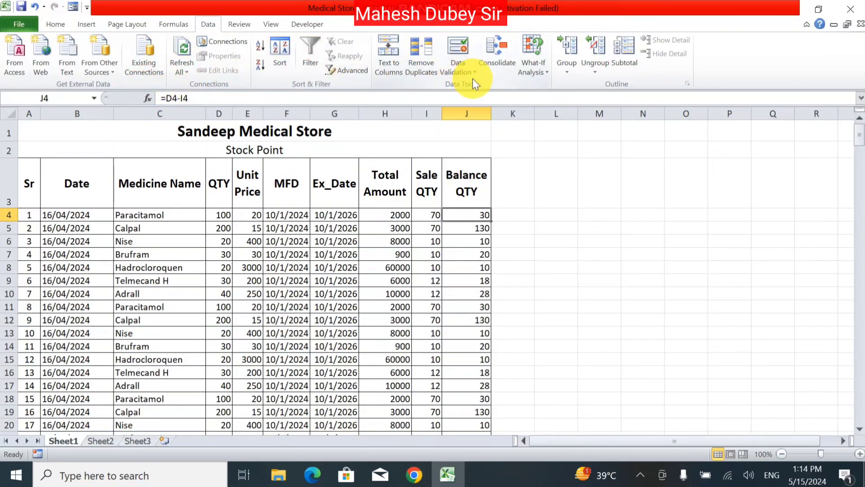
click(541, 217)
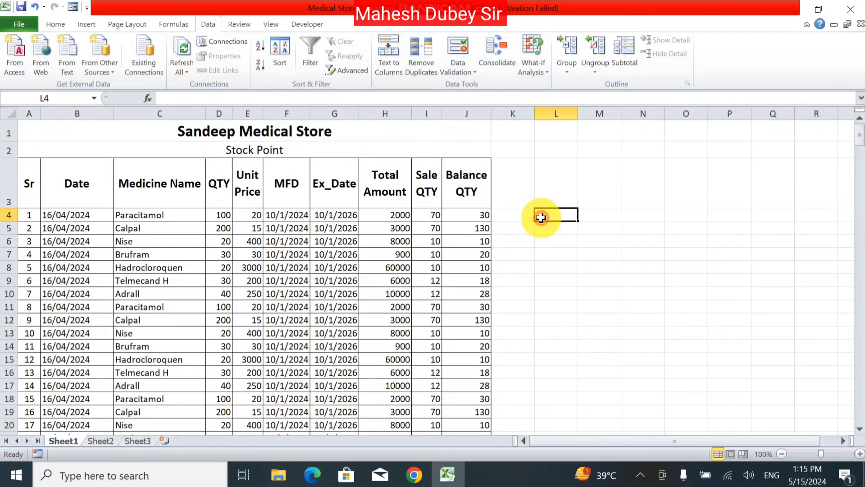
click(493, 63)
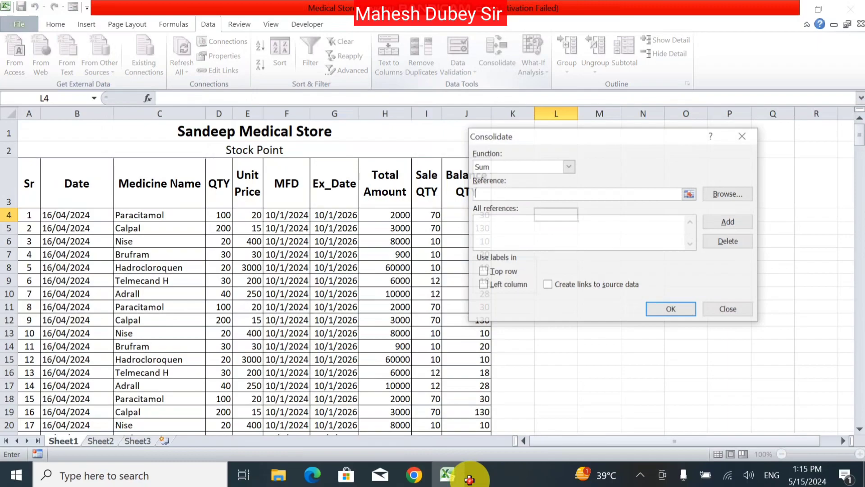
drag(470, 478, 472, 401)
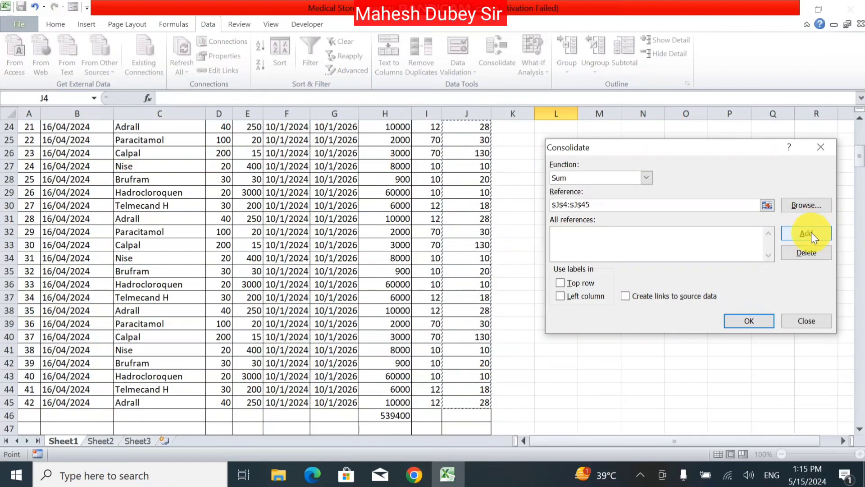
click(811, 232)
click(745, 320)
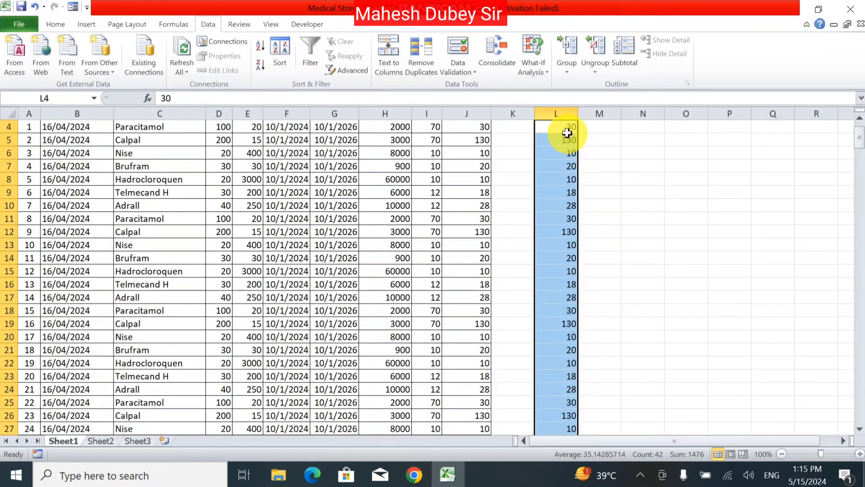
click(669, 190)
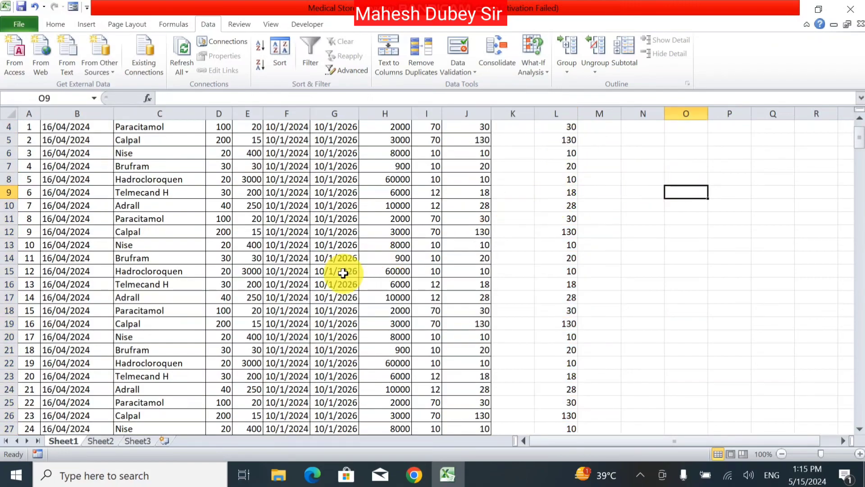
click(106, 443)
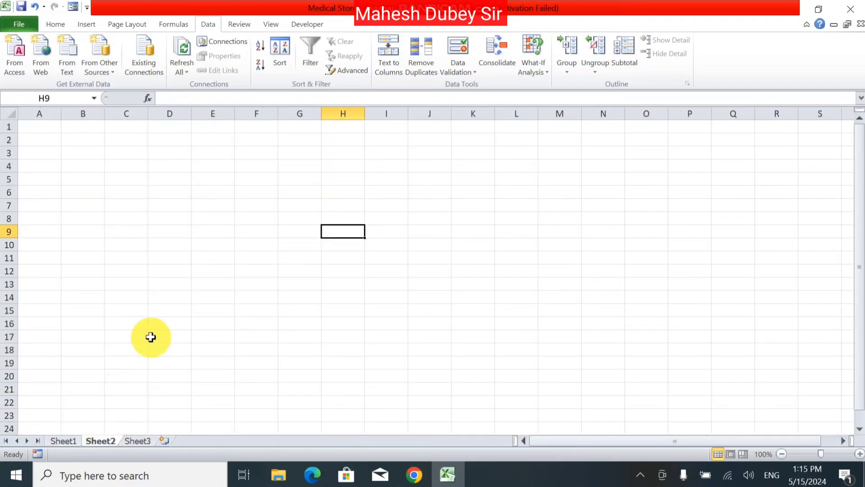
click(55, 128)
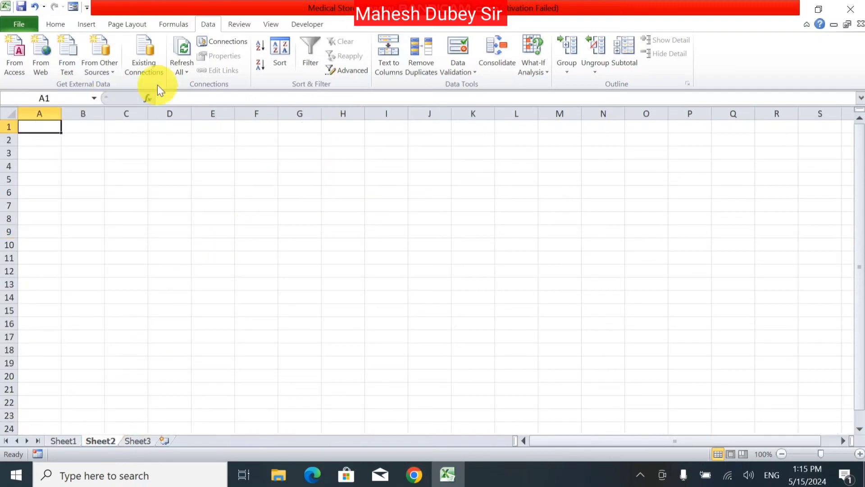
click(503, 55)
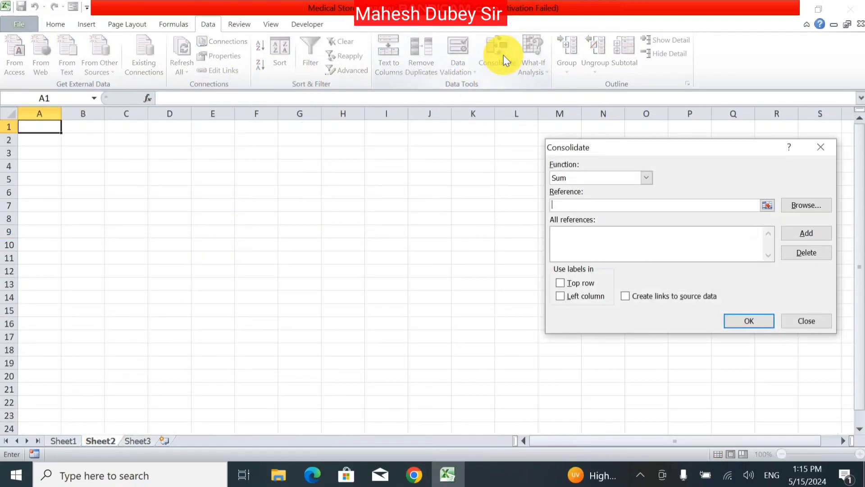
click(791, 320)
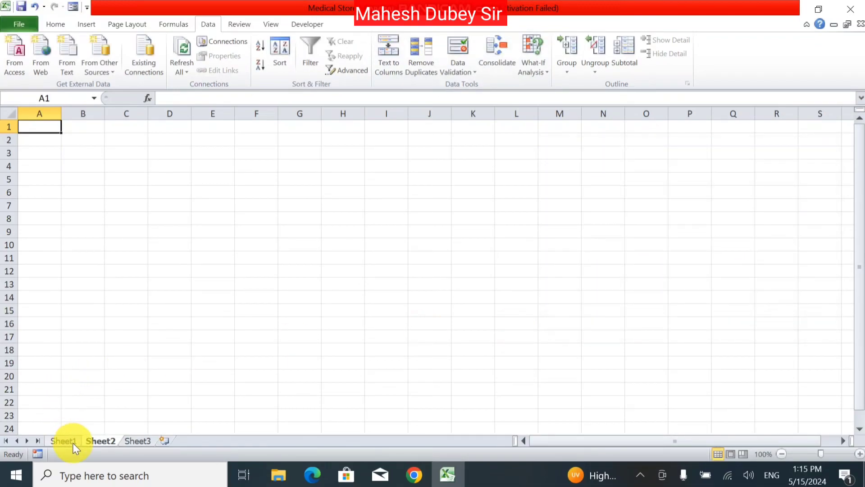
click(63, 441)
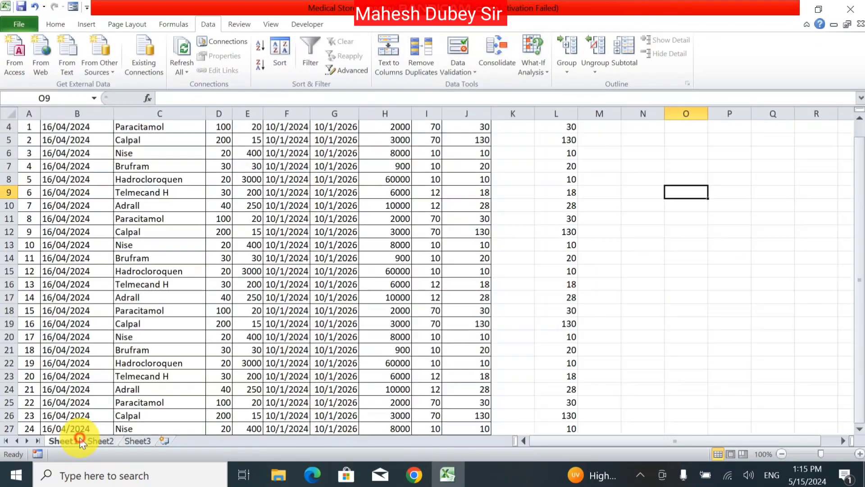
Run the Sum consolidation again on the stored reference Sheet1!$J$4:$J$45, placing the results from cell M5 down.
click(599, 135)
click(495, 55)
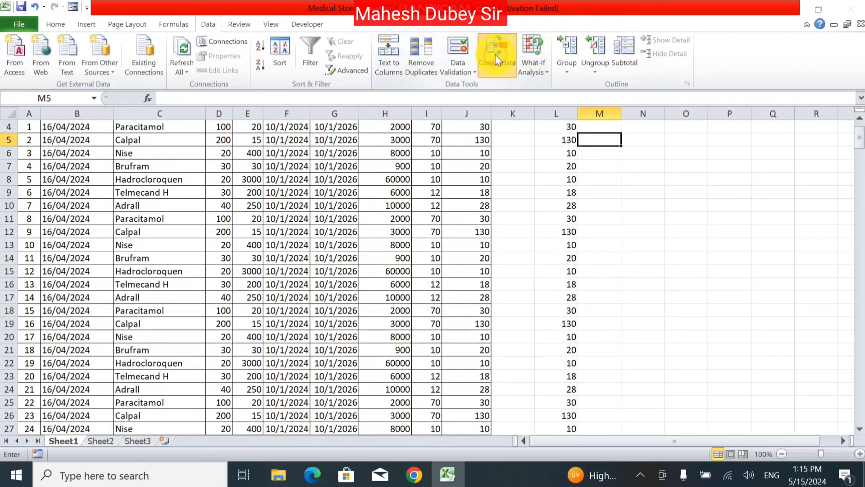
click(612, 234)
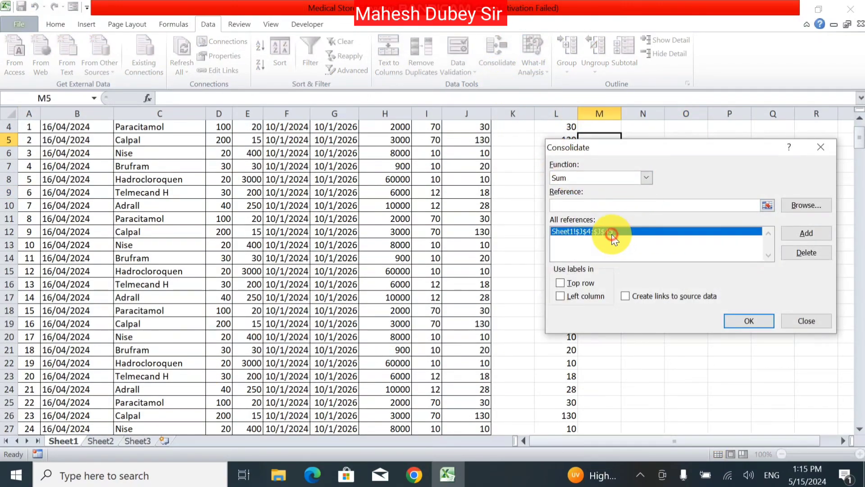
click(740, 322)
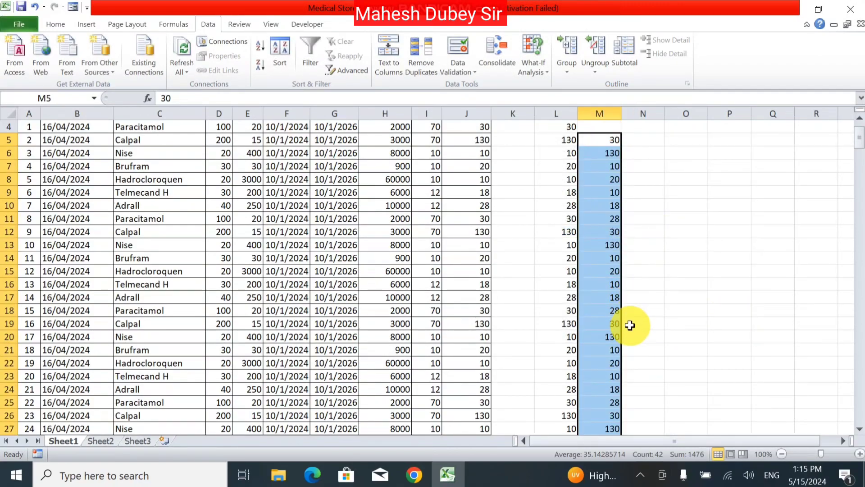
Delete the reference Sheet1!$J$4:$J$45 from the consolidation and try to run it without any source.
click(503, 59)
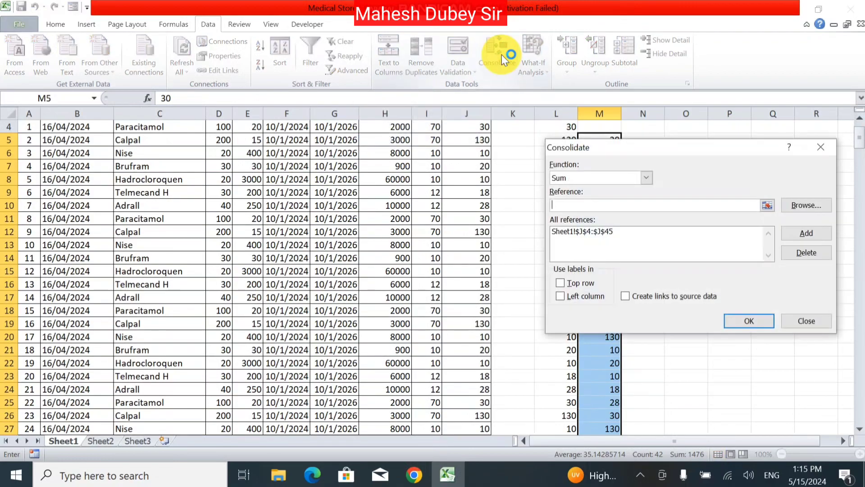
click(607, 182)
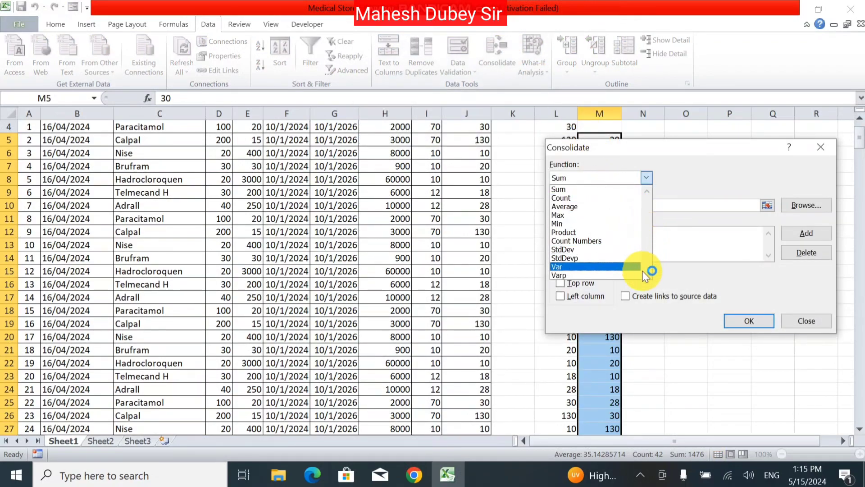
click(725, 298)
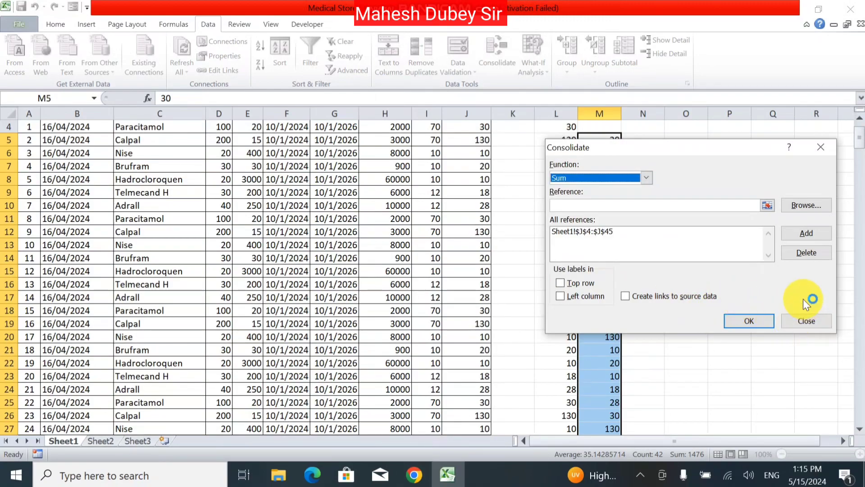
click(593, 233)
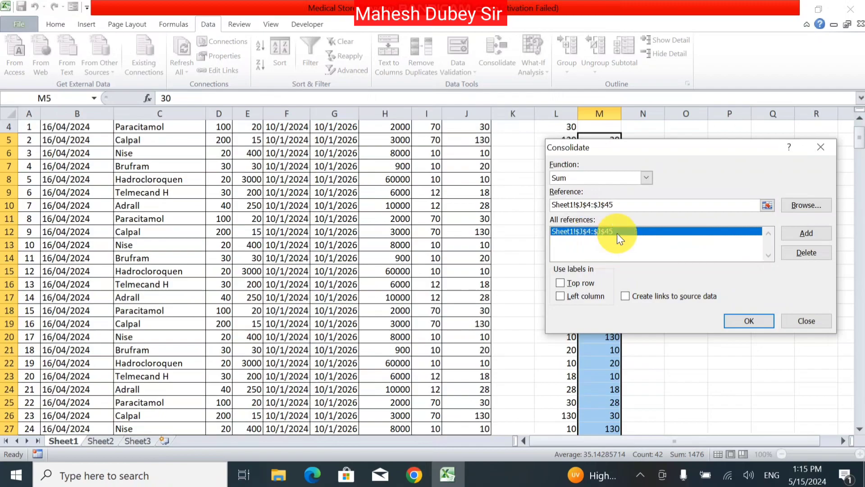
click(796, 250)
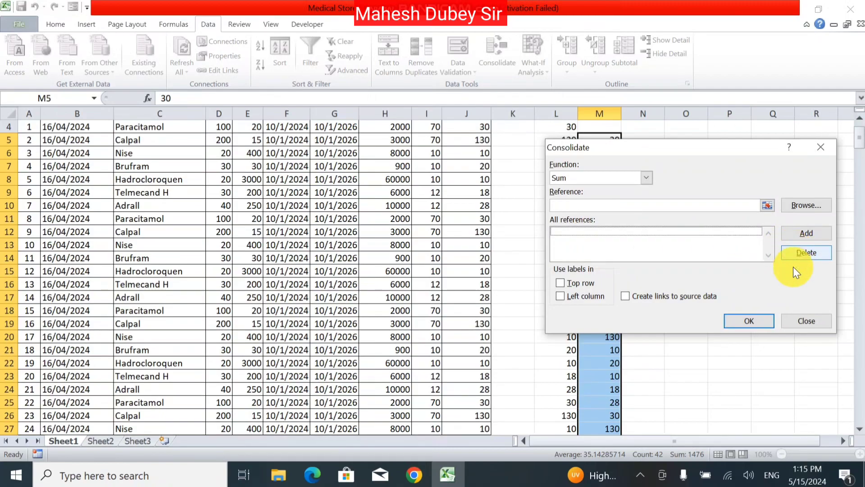
click(756, 323)
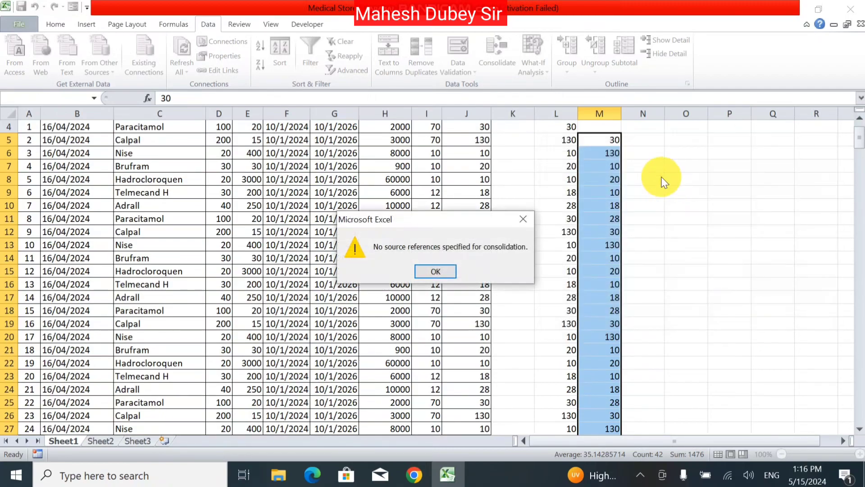
click(426, 271)
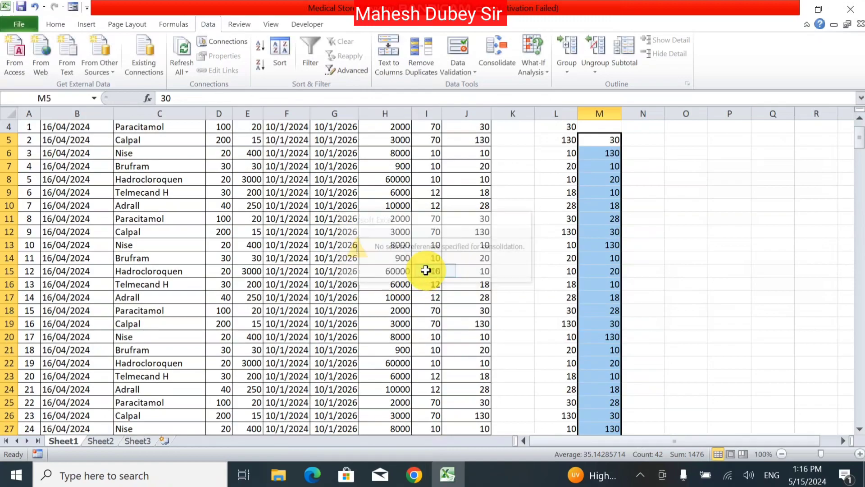
click(590, 212)
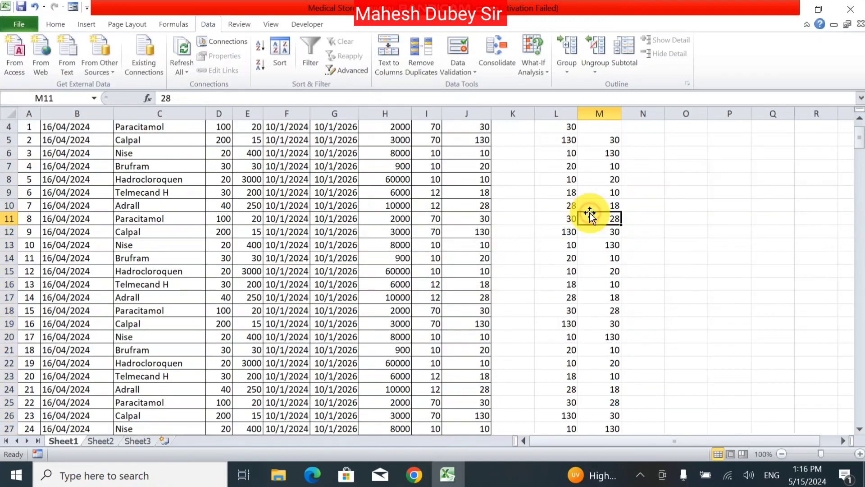
Start a new scenario in the Scenario Manager and enter a person's first name as the scenario name.
click(534, 73)
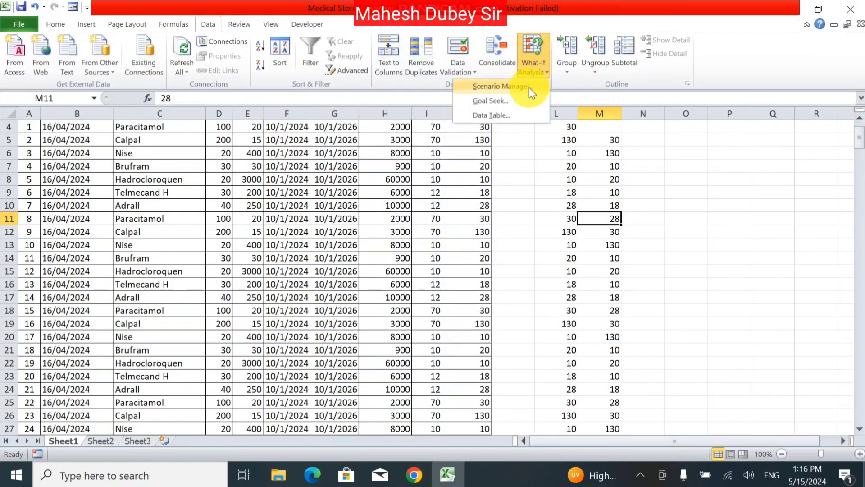
click(529, 87)
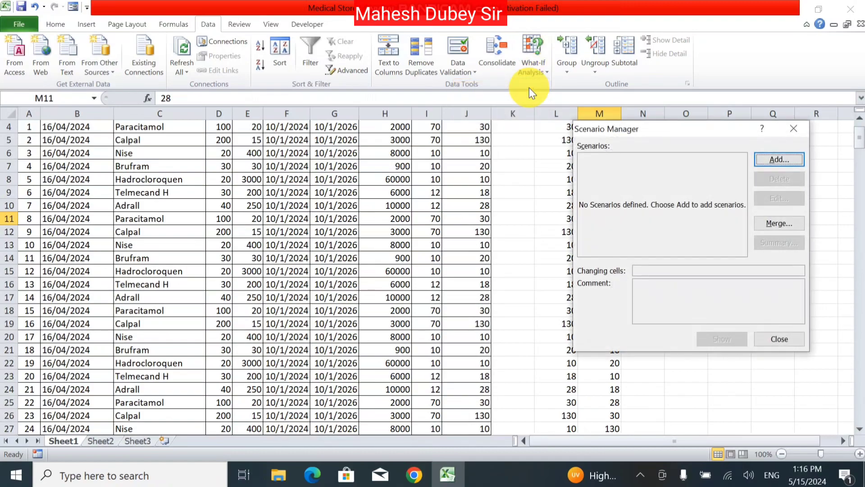
click(762, 159)
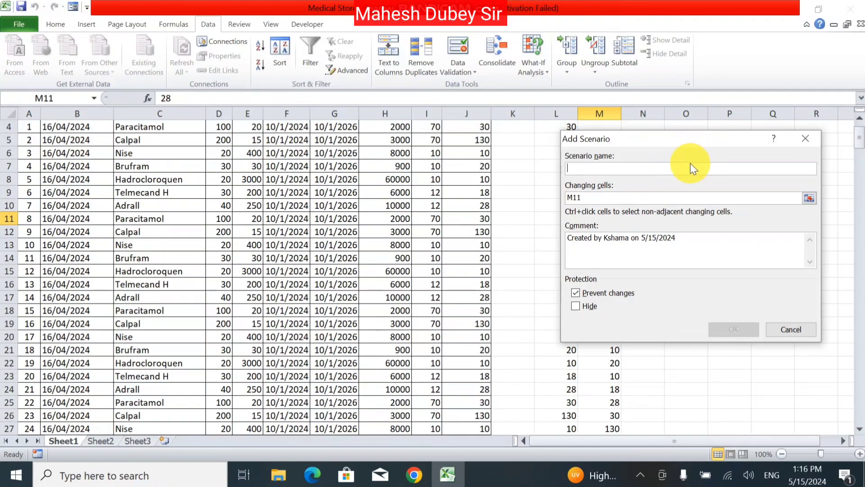
click(806, 140)
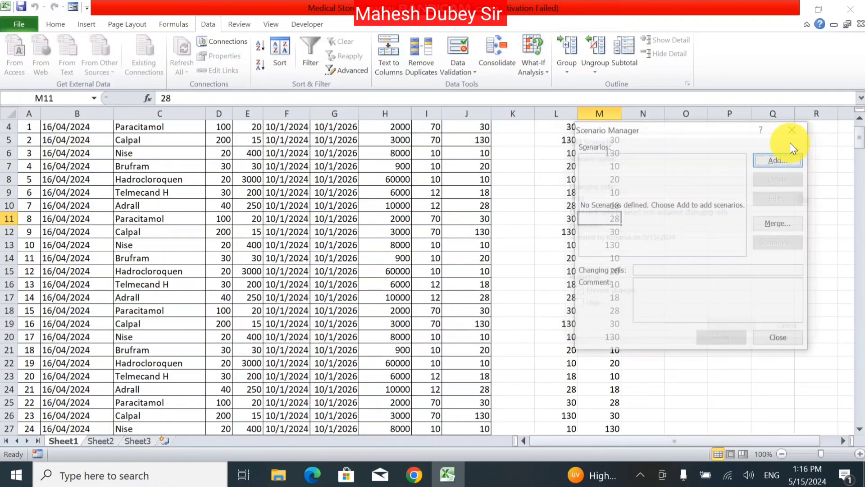
click(783, 158)
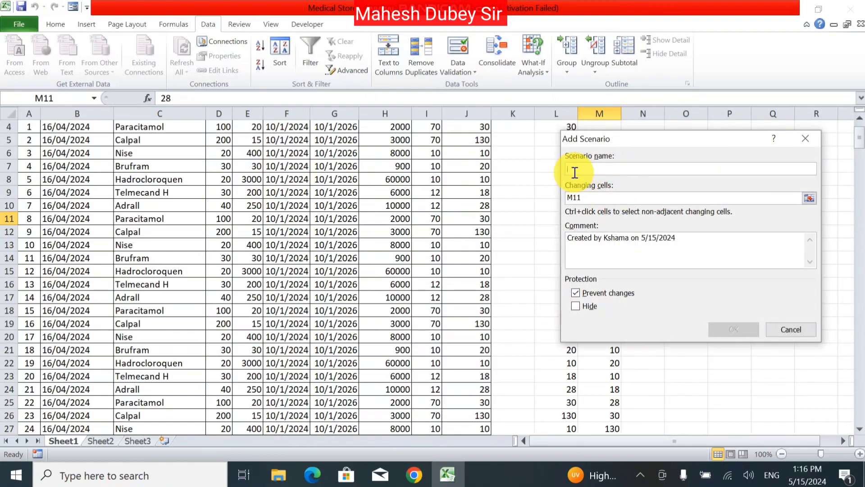
text(Ram)
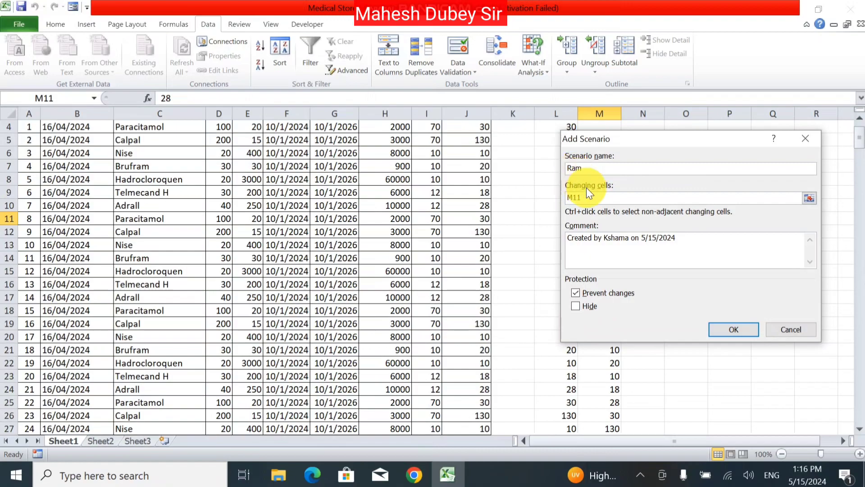
Set the scenario's changing cells to J5:J13 in the Balance QTY column and accept the scenario definition.
click(595, 196)
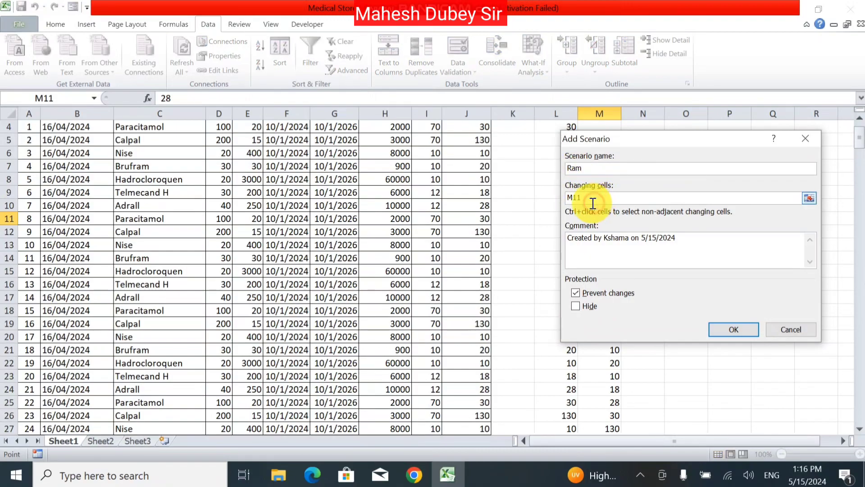
drag(469, 136, 476, 243)
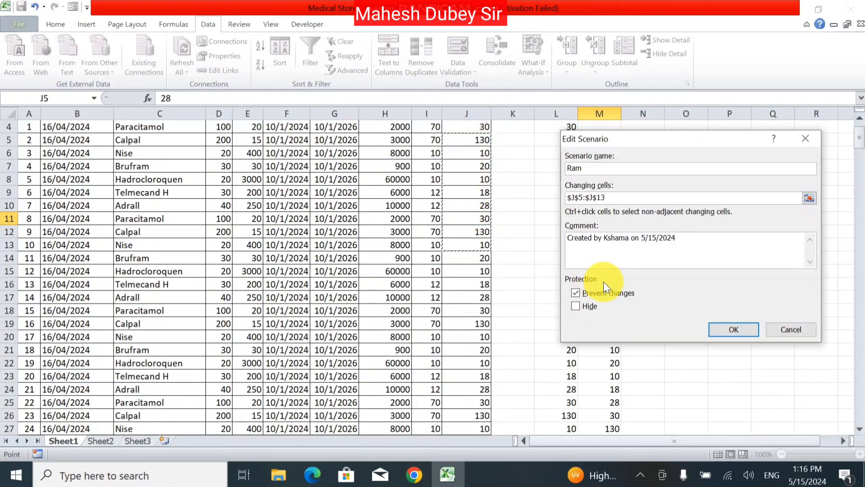
click(730, 326)
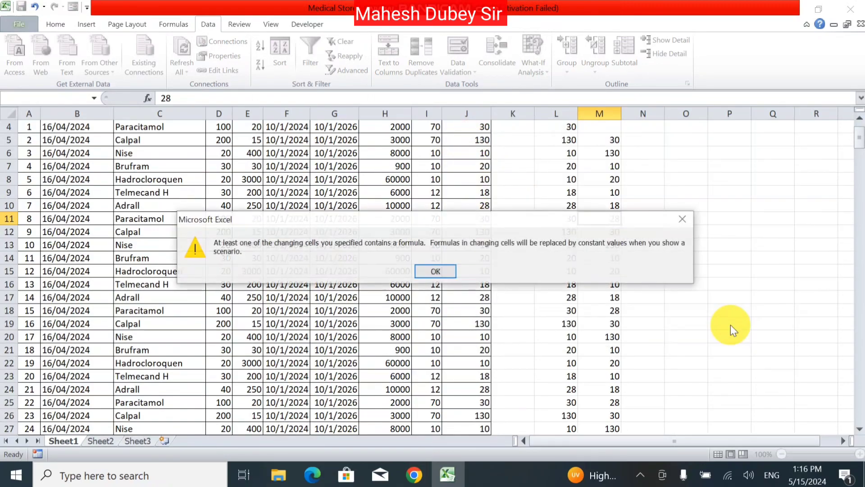
click(430, 270)
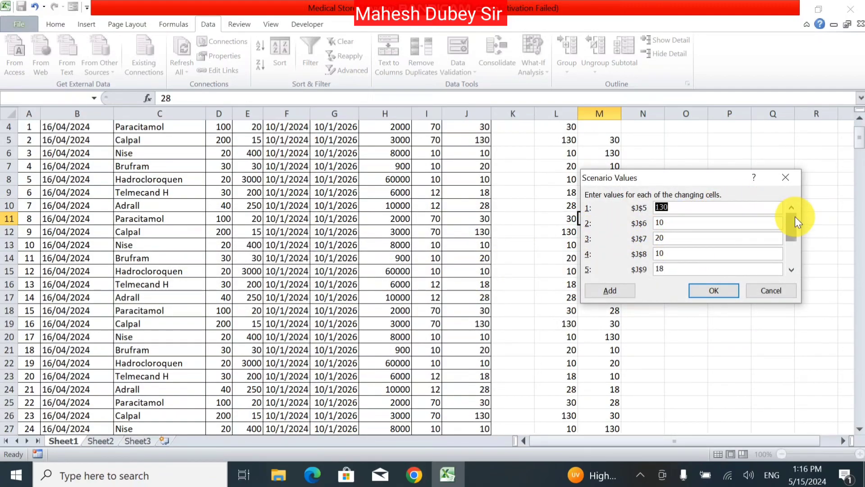
Review the scenario values for cells J5 to J13 and save the scenario with its existing values.
drag(794, 216, 790, 252)
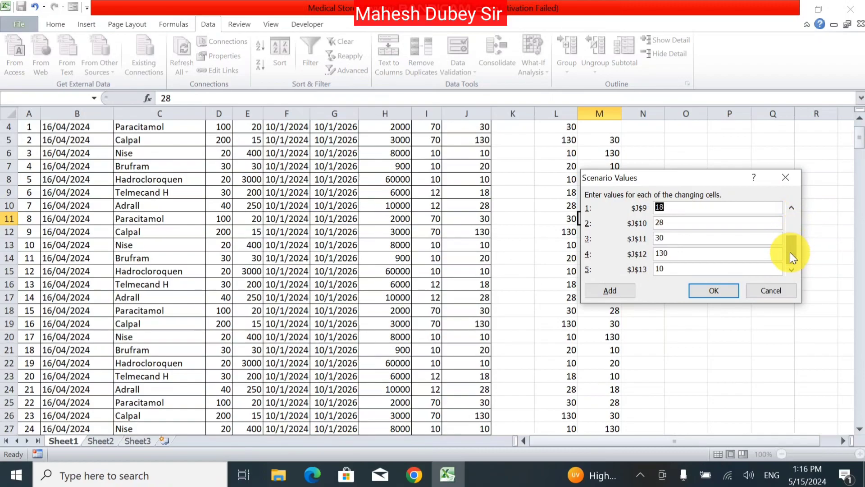
click(792, 209)
click(792, 208)
click(791, 209)
click(792, 208)
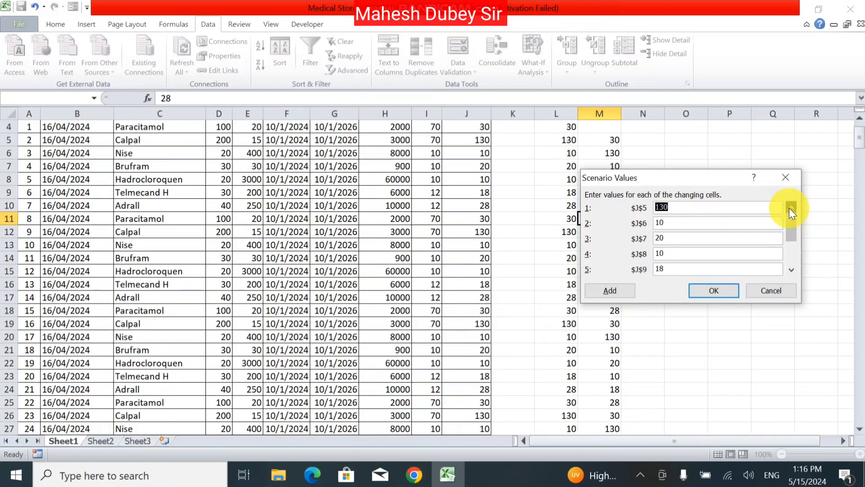
click(698, 285)
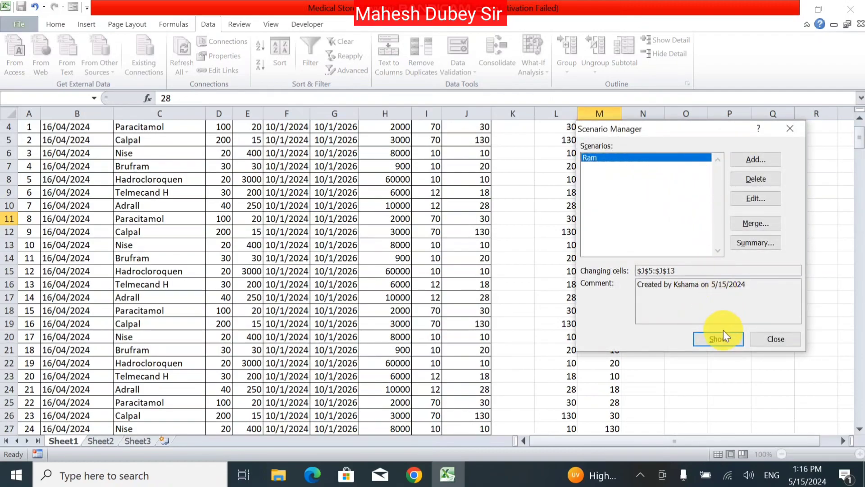
Check Sheet1 and Sheet2 of Medical Store Stock Point.xlsx for scenarios to merge, and leave without merging.
click(772, 339)
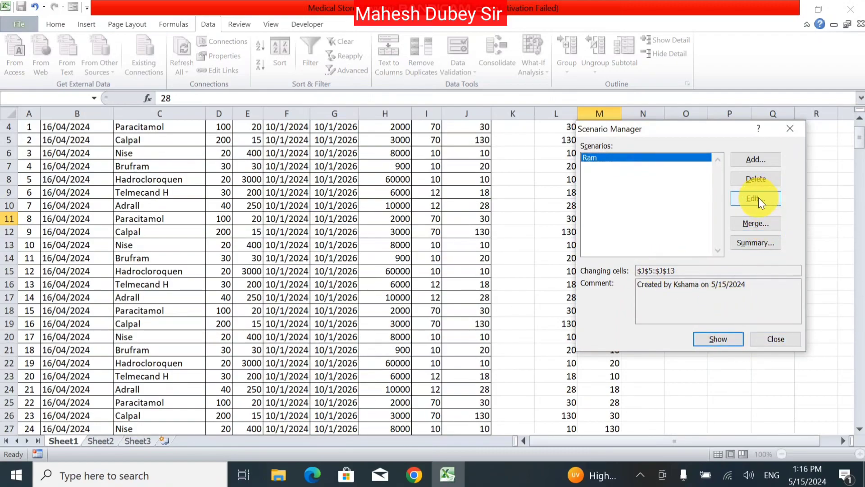
click(763, 225)
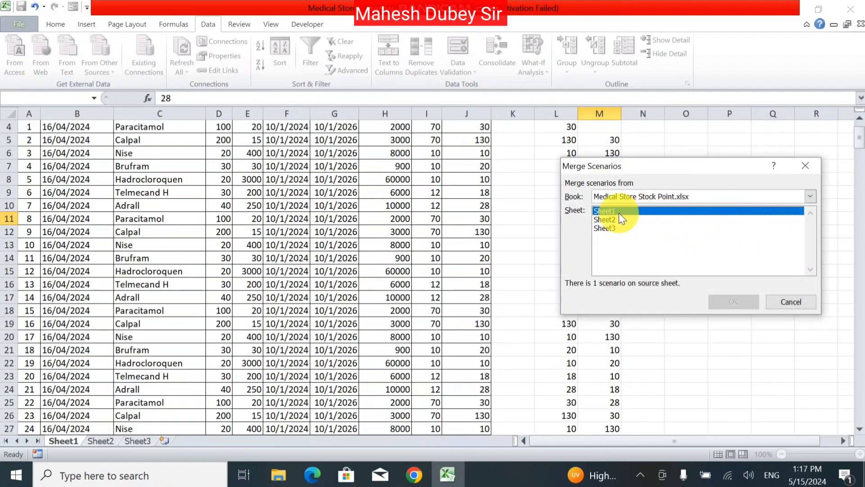
click(608, 220)
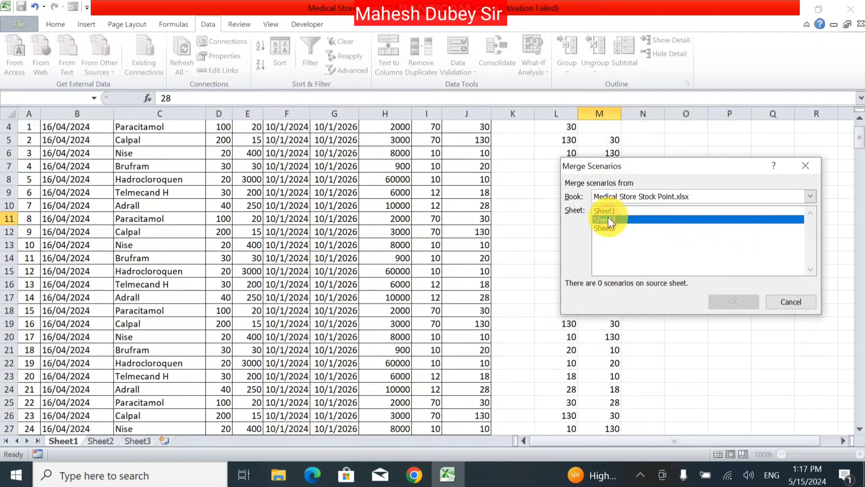
click(778, 304)
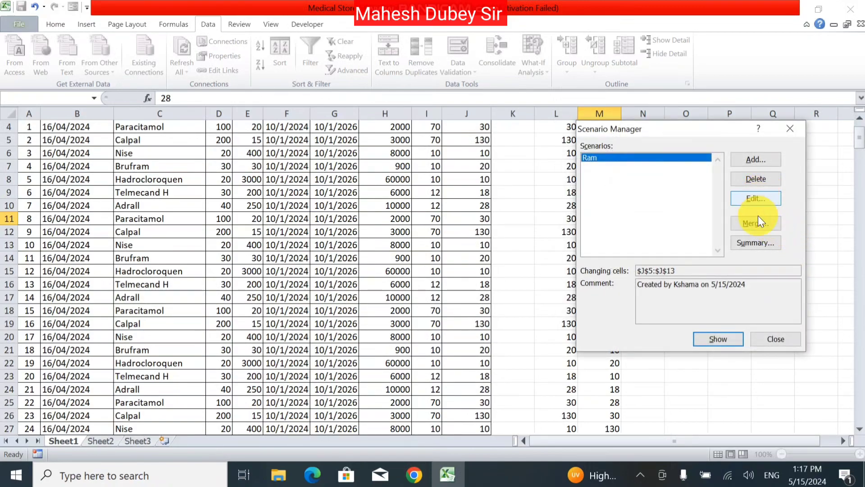
Generate a Scenario summary report for the saved scenario without specifying any result cells.
click(740, 243)
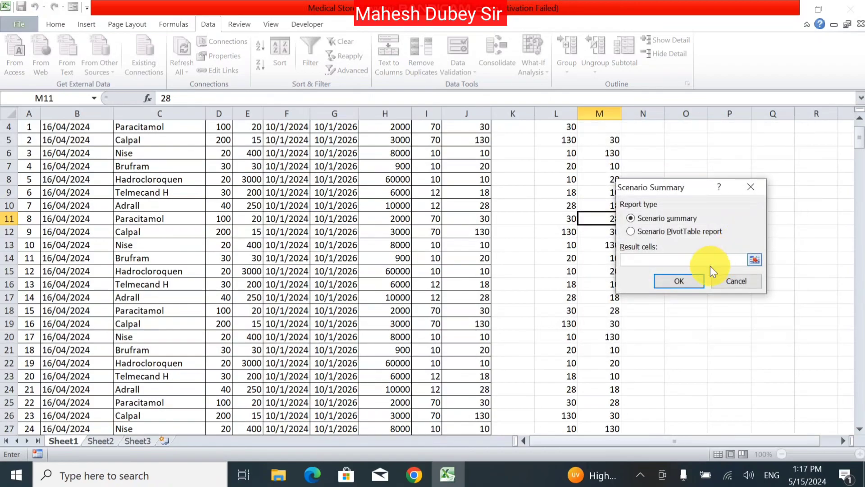
click(677, 283)
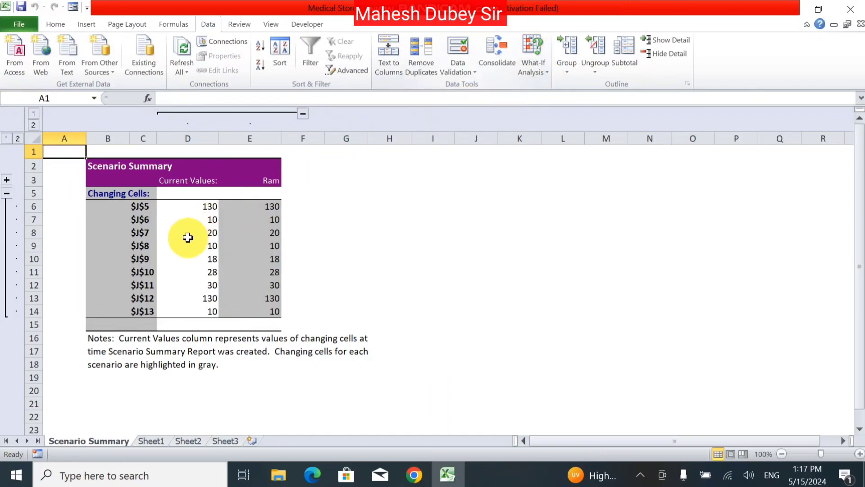
click(181, 241)
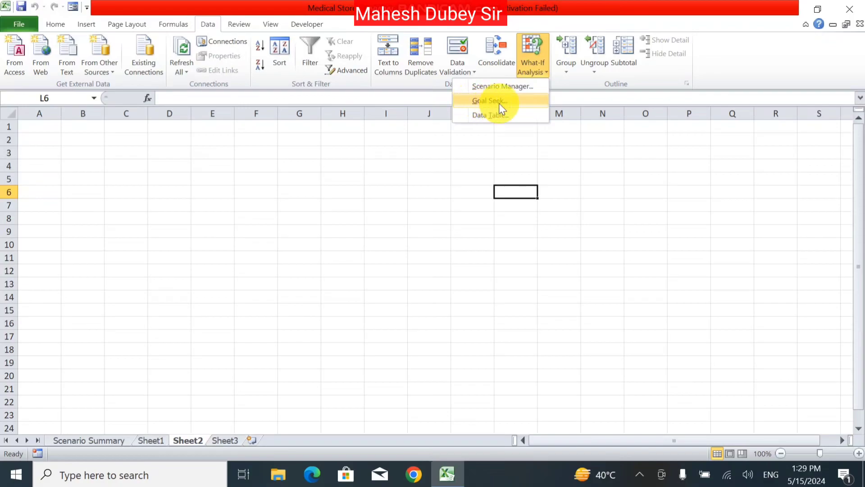
On Sheet2, enter the label Name in C2 and the student's first name in E2.
click(278, 174)
click(110, 143)
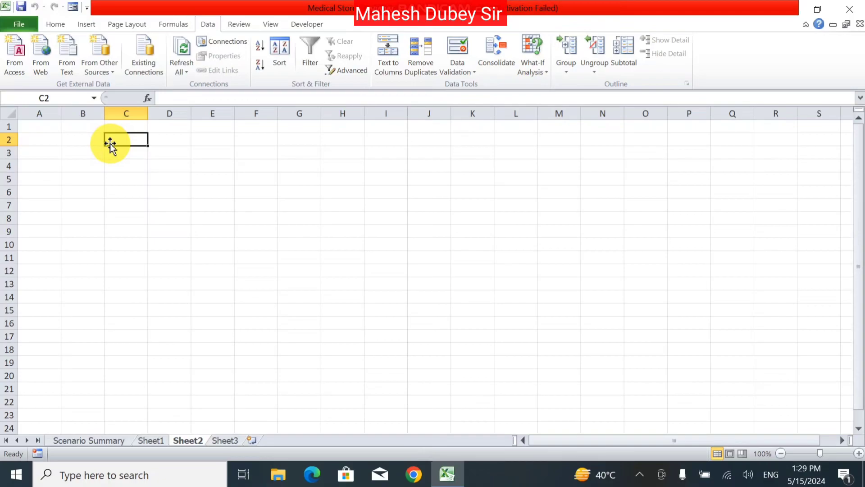
text(Name)
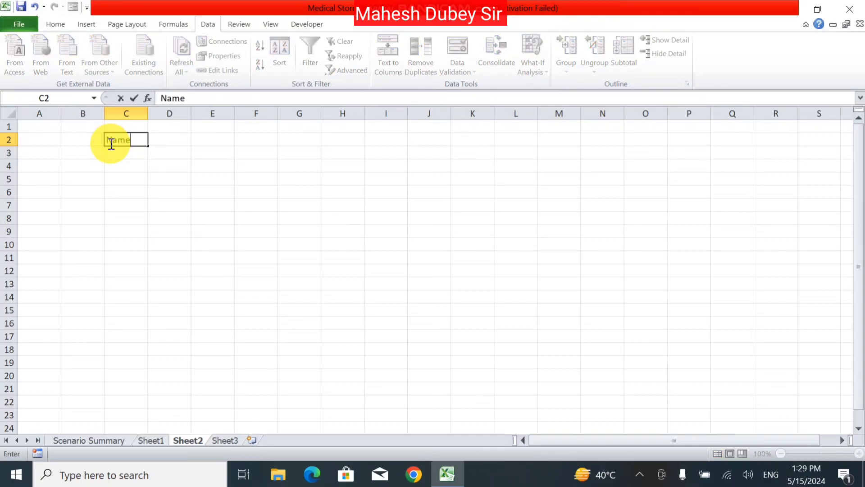
key(Tab)
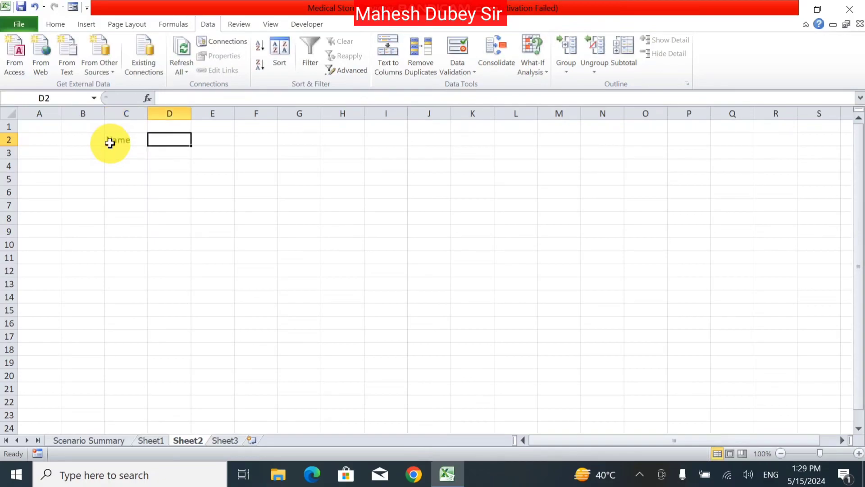
key(Tab)
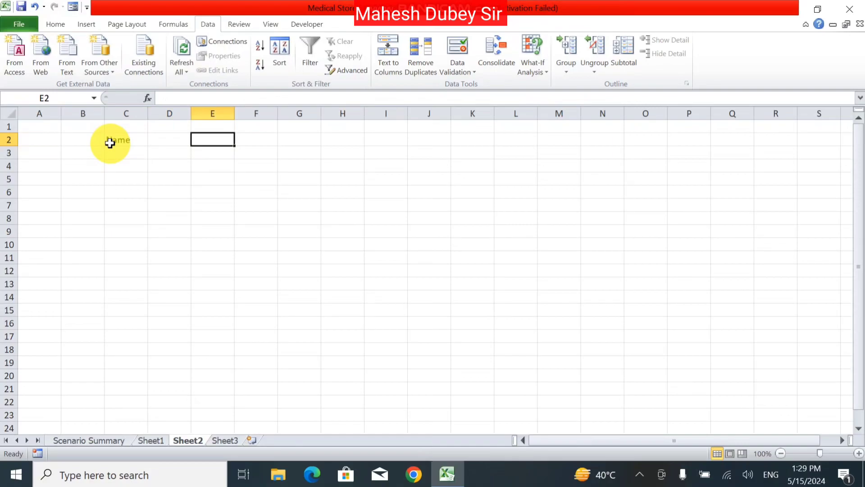
text(Sachin)
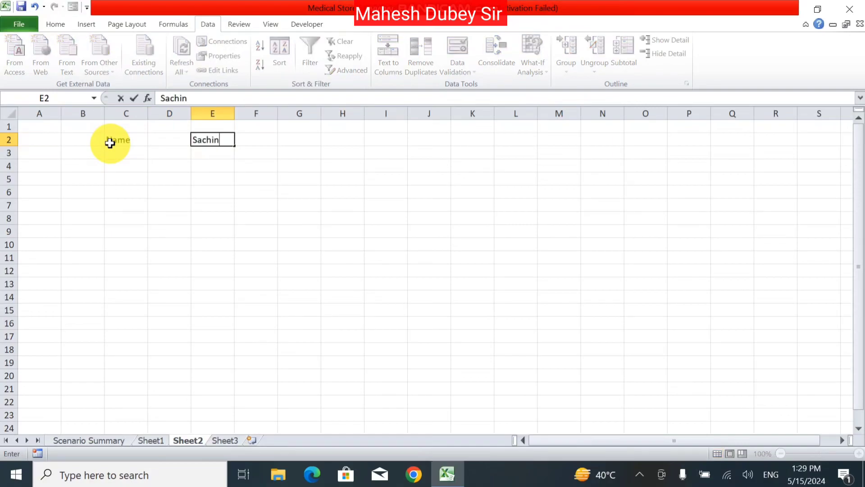
key(Return)
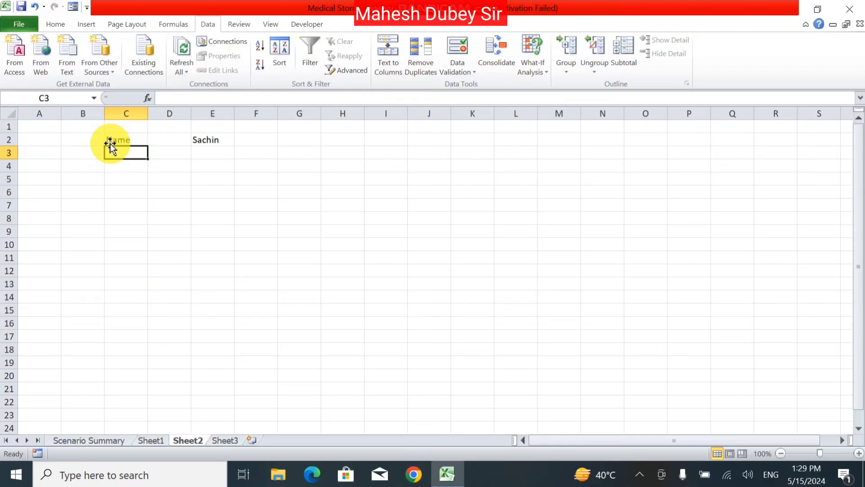
Enter the heading Subject in C3 and merge and center it across C3:E3.
text(S)
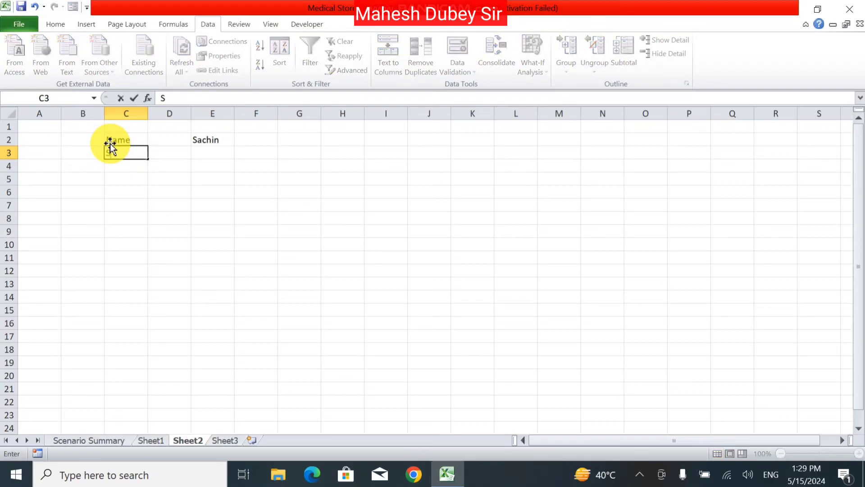
text(ubject)
key(Return)
drag(115, 150, 207, 145)
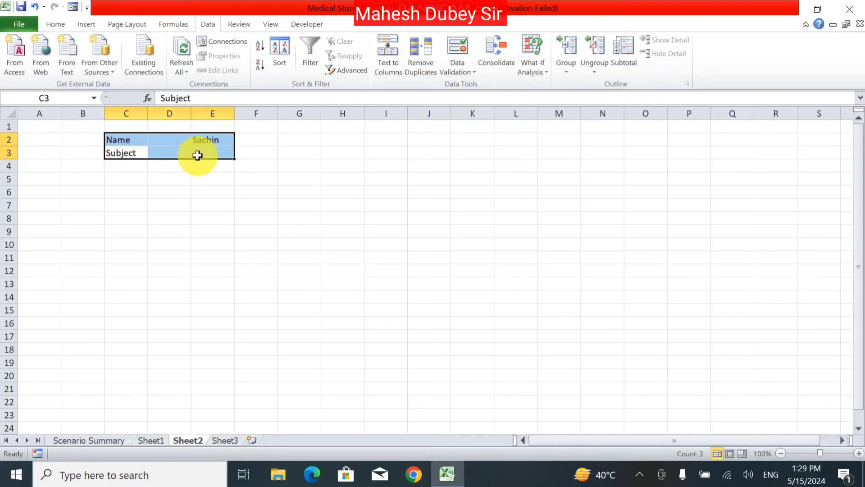
drag(128, 155, 220, 155)
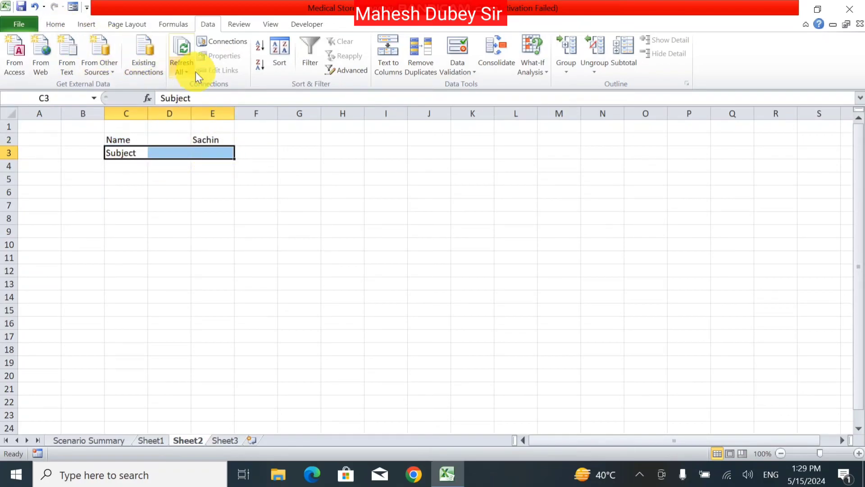
click(63, 26)
click(311, 69)
List the subjects Hindi, English, Math and Sicence in cells C4 to C7.
click(131, 166)
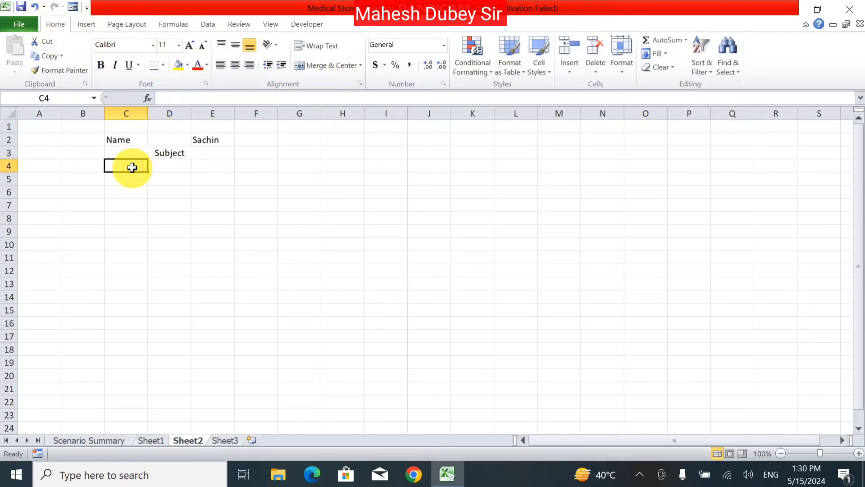
text(Hin)
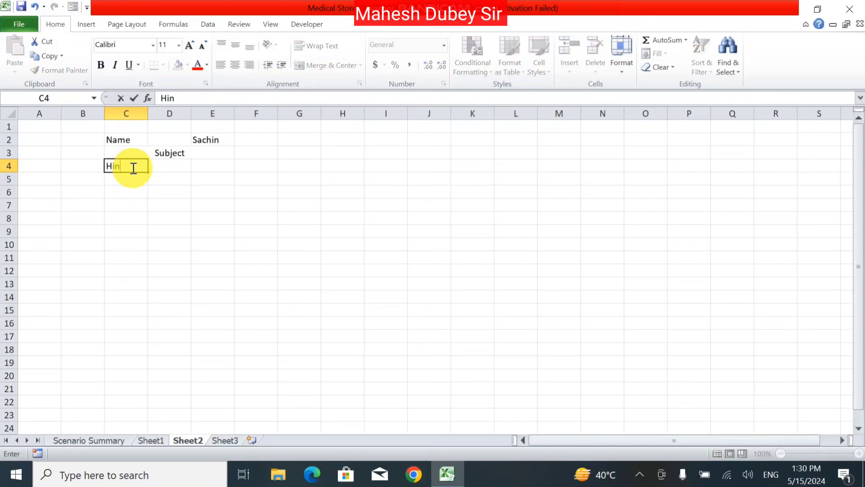
text(di)
key(Return)
text(English)
key(Return)
text(Math)
key(Return)
text(Sicence)
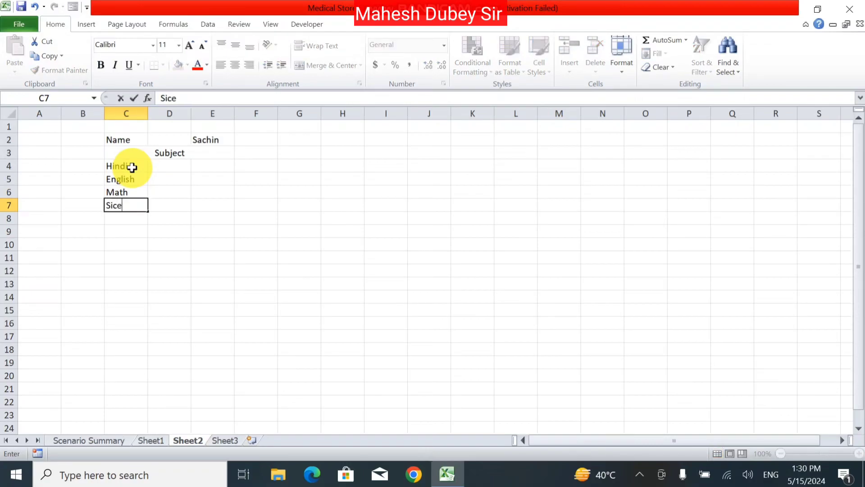
key(Return)
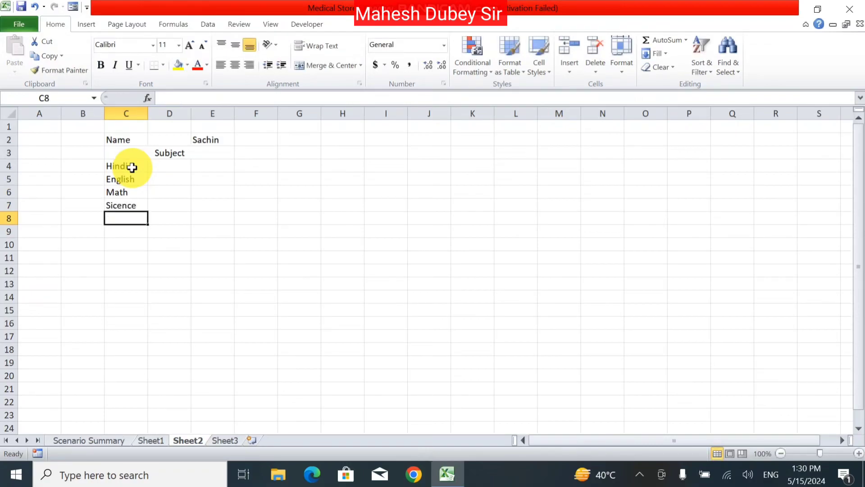
Add the subjects S.Sience in C8 and Art in C9 to complete the subject list.
text(S.S)
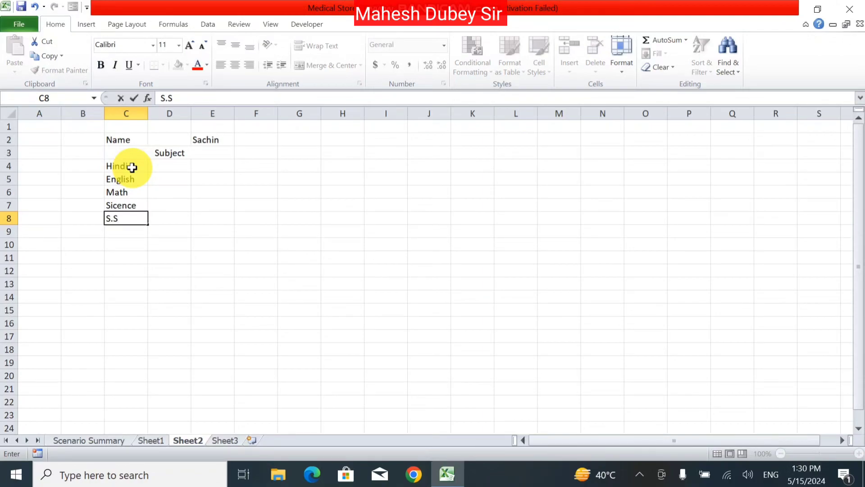
text(i)
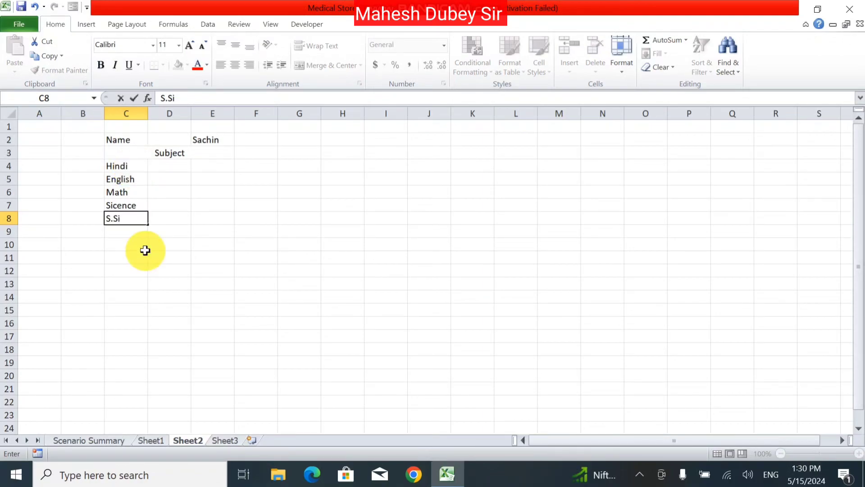
text(ence)
key(Return)
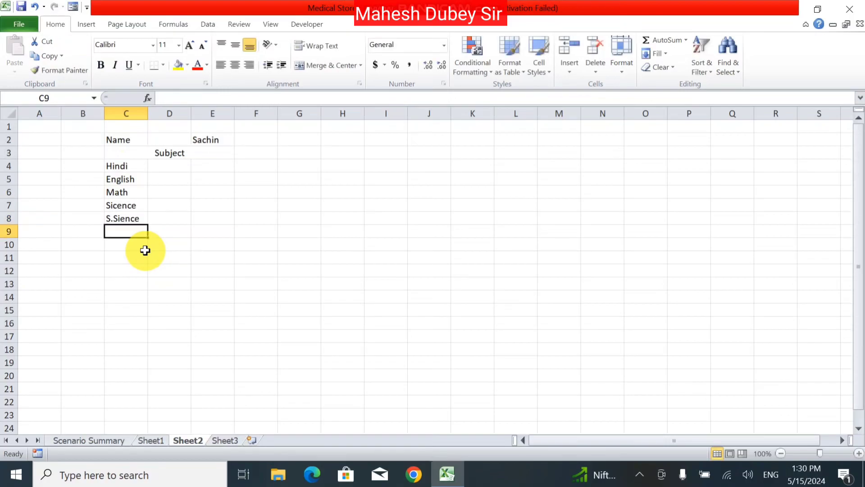
text(Ar)
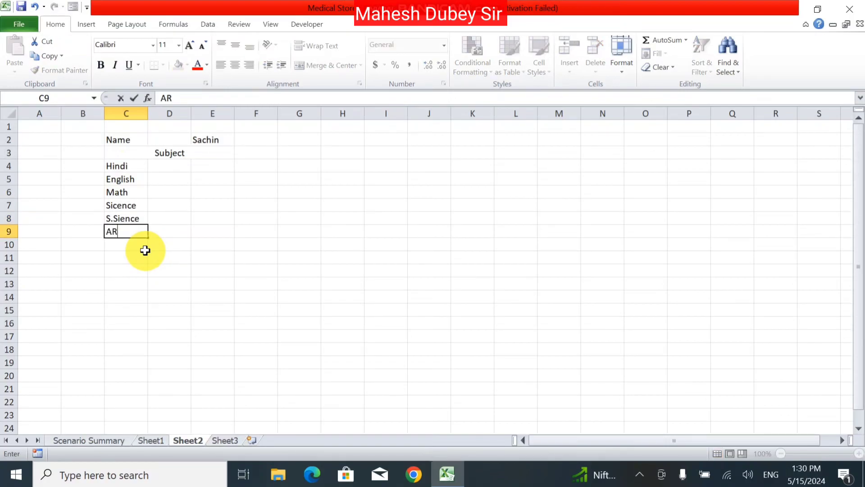
text(t)
key(Tab)
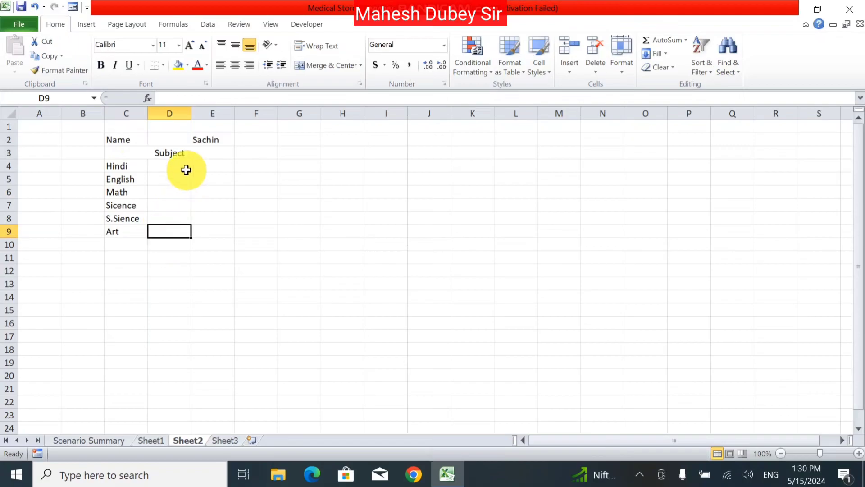
click(208, 165)
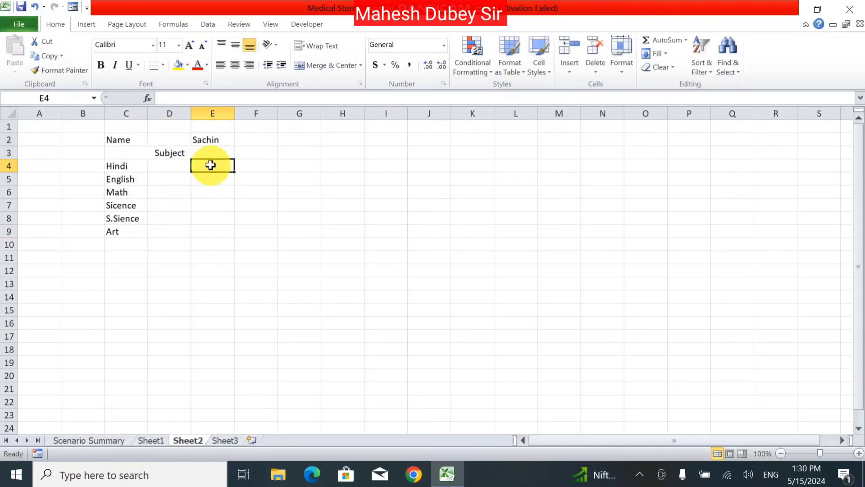
click(135, 128)
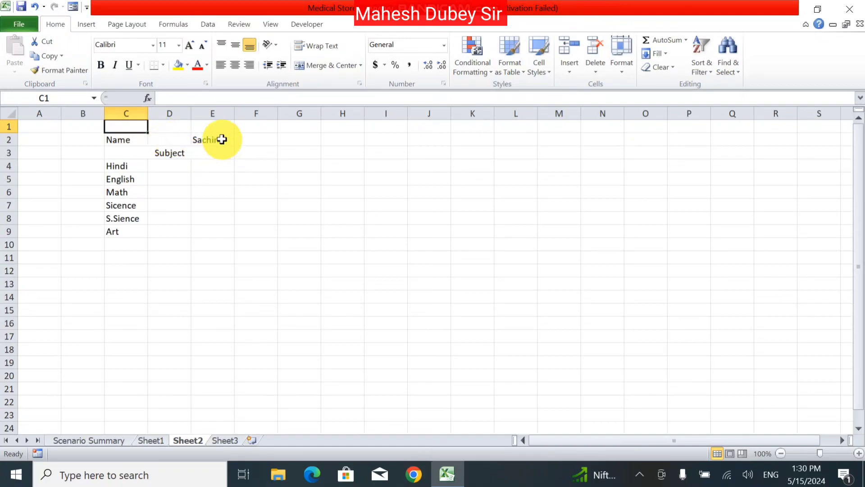
click(216, 127)
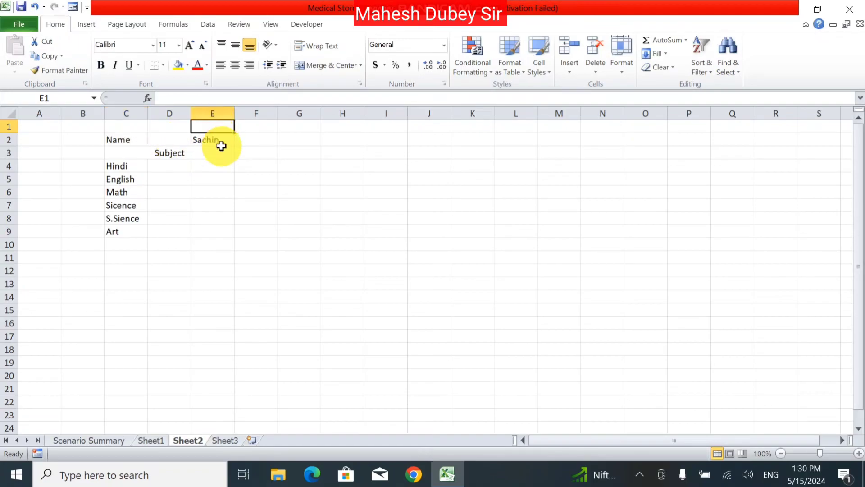
Enter 65 in E4 as the student's Hindi mark.
click(216, 167)
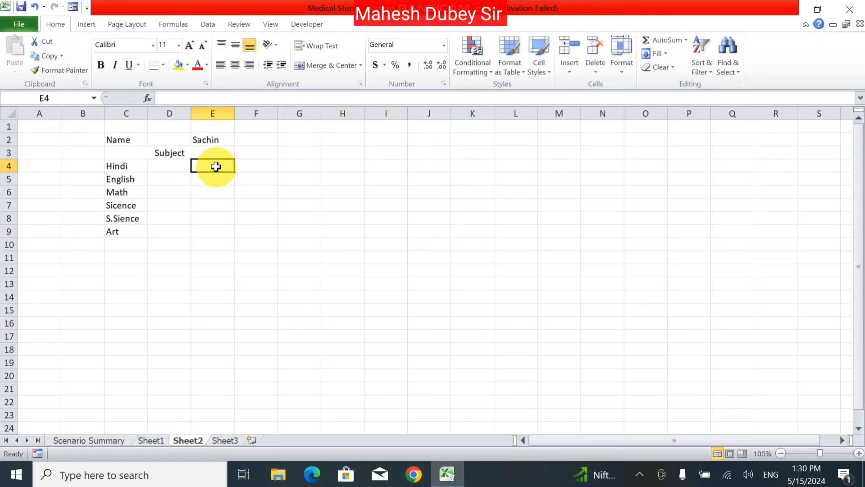
text(200)
key(BackSpace)
key(BackSpace)
key(BackSpace)
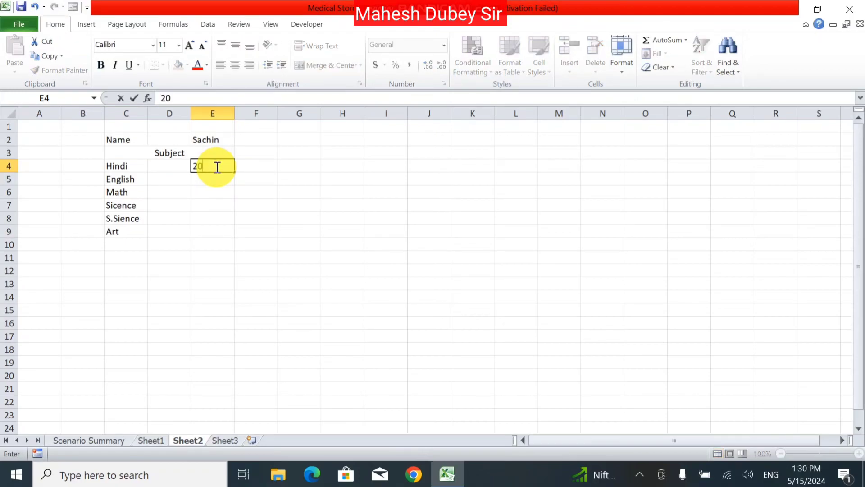
text(65)
key(Return)
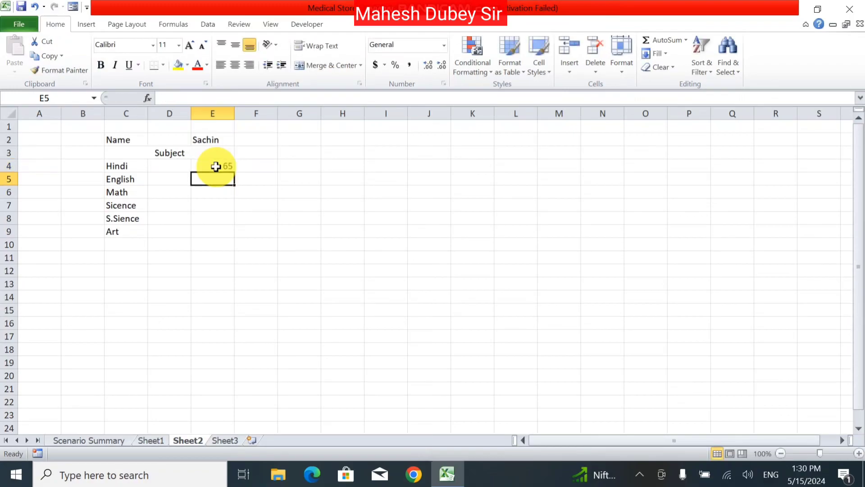
Enter the marks 40 for English in E5 and 56 for Math in E6.
text(40)
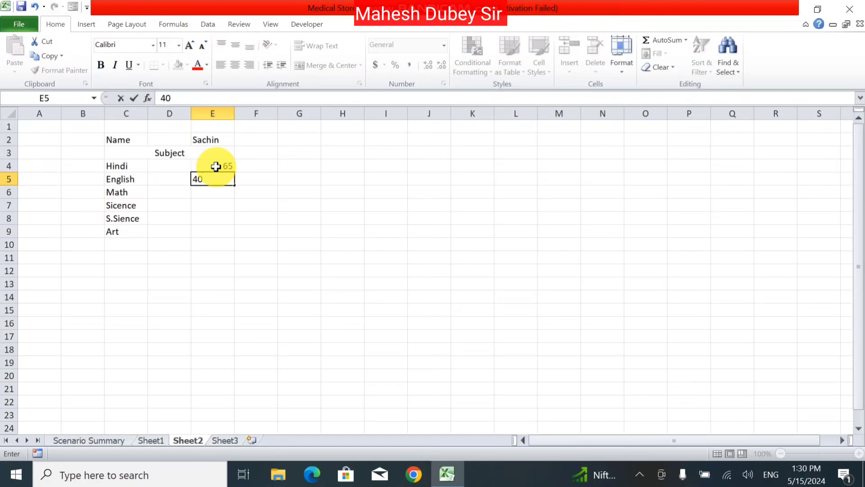
key(Return)
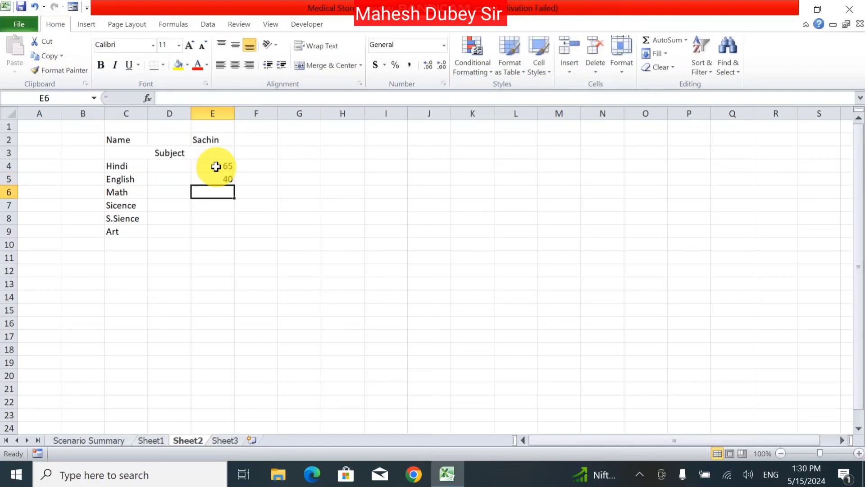
text(4)
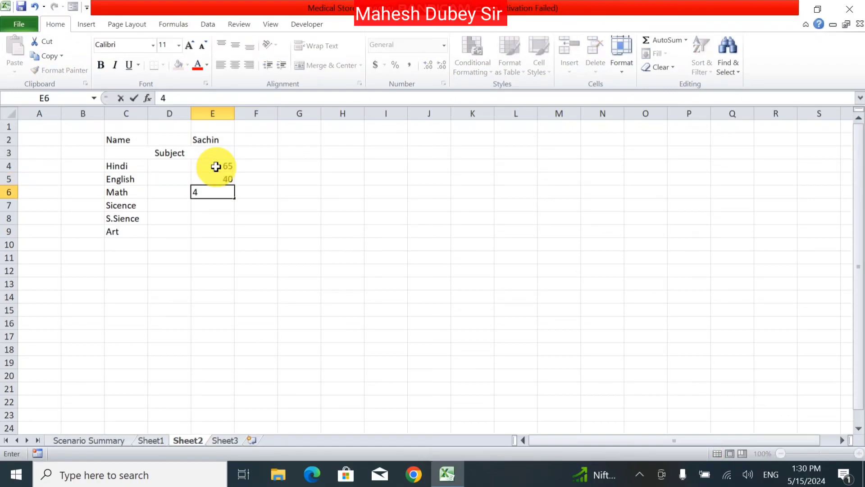
key(BackSpace)
text(56)
key(Return)
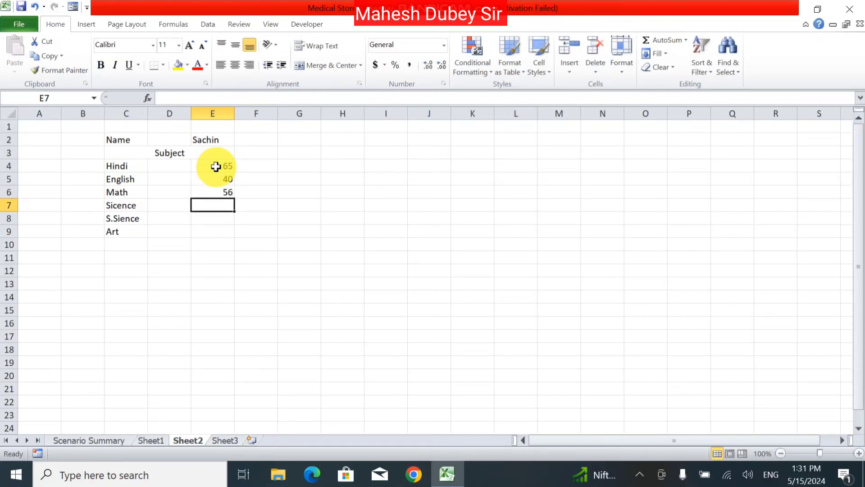
Enter the remaining marks: 90 for Sicence in E7, 50 for S.Sience in E8 and 64 for Art in E9.
text(90)
key(Return)
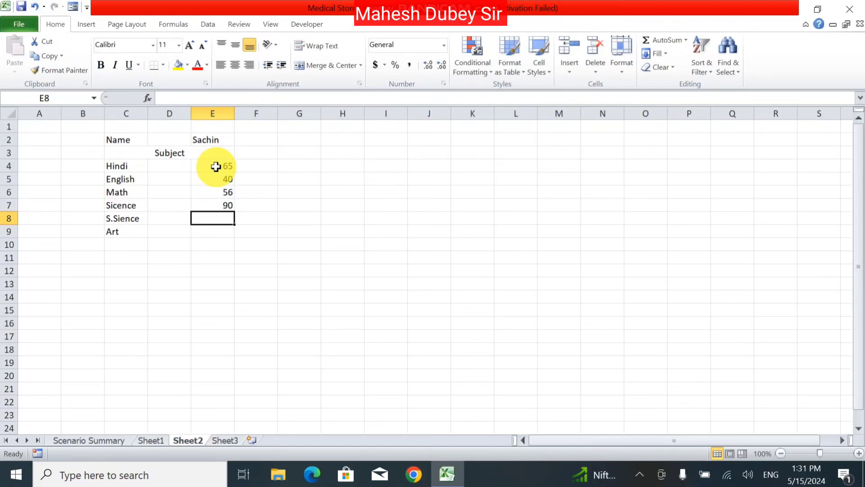
text(50)
key(Return)
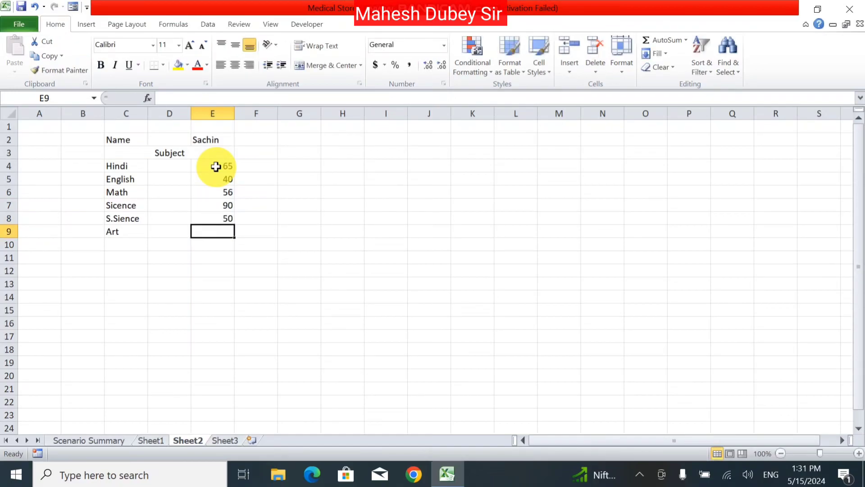
text(6)
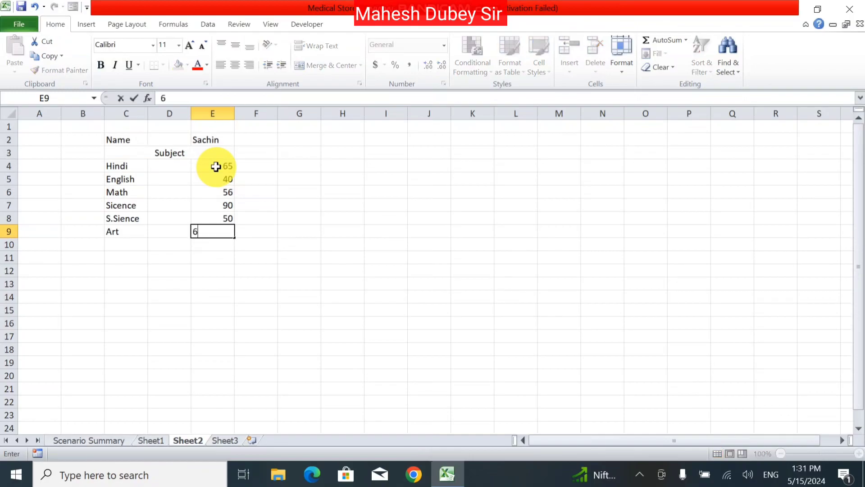
text(4)
key(Return)
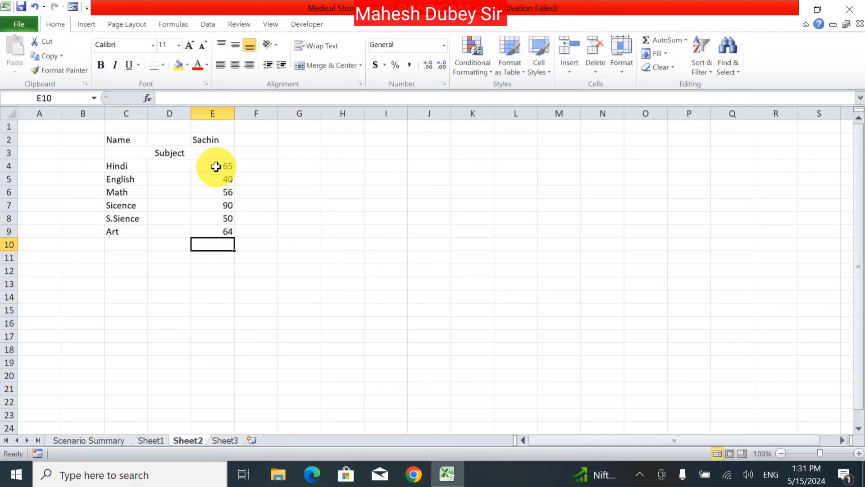
Label C10 as Total and sum the marks E4:E9 in E10 with AutoSum.
click(121, 244)
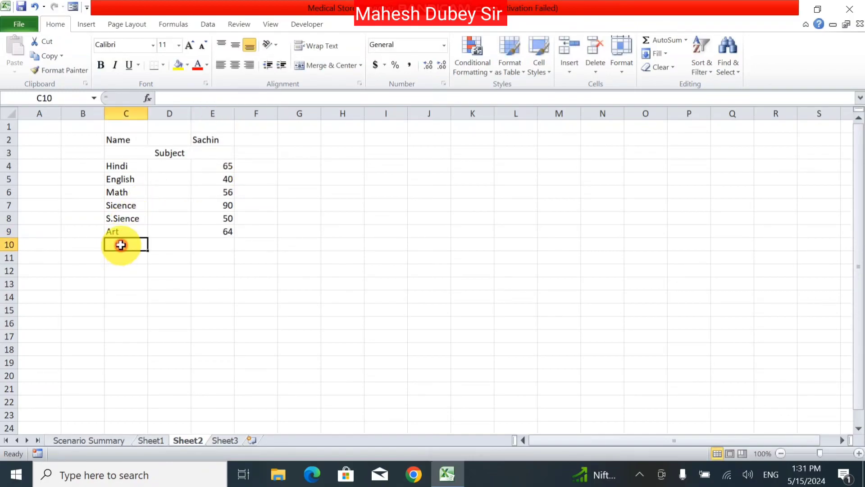
text(Total)
key(Tab)
key(Tab)
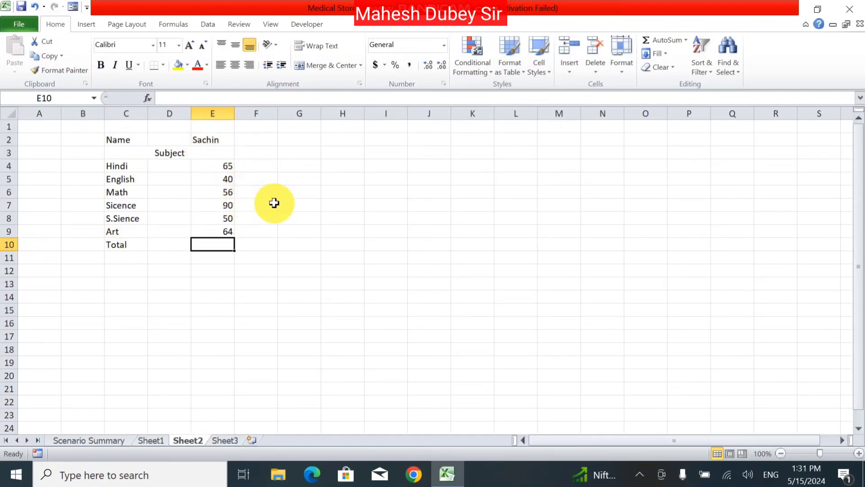
click(650, 41)
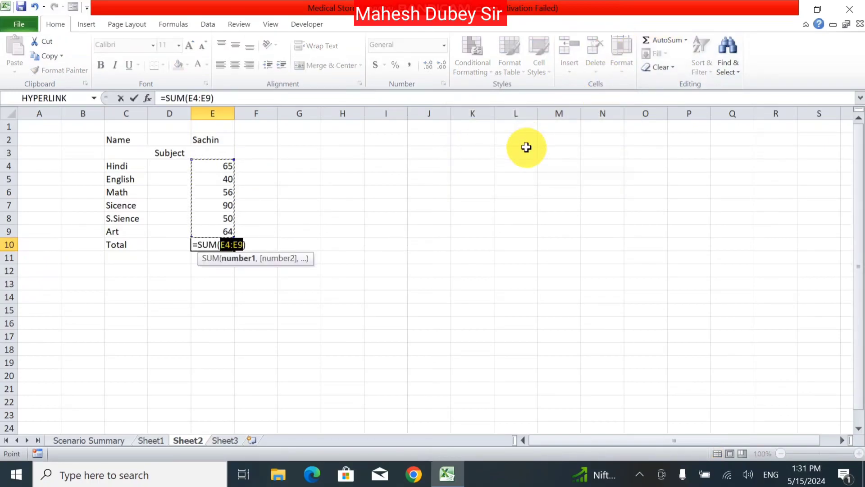
key(Return)
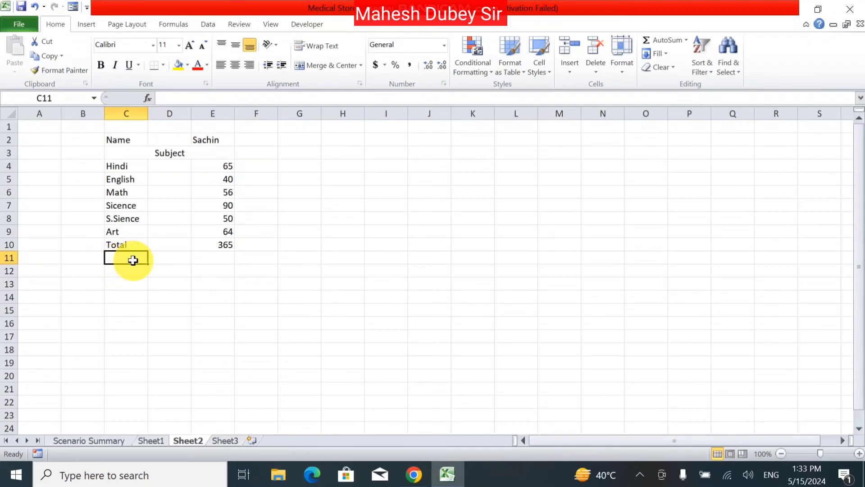
Label C11 as Percentage, correcting the word's spelling with the spell checker.
text(P)
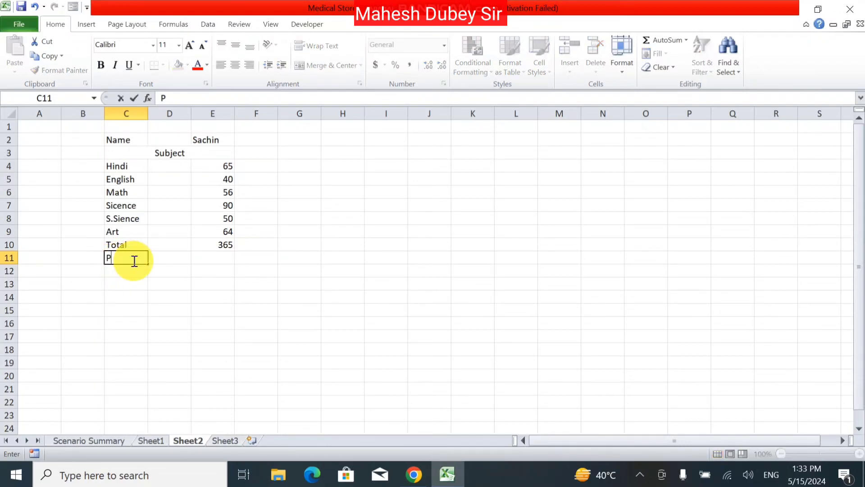
text(ercentege)
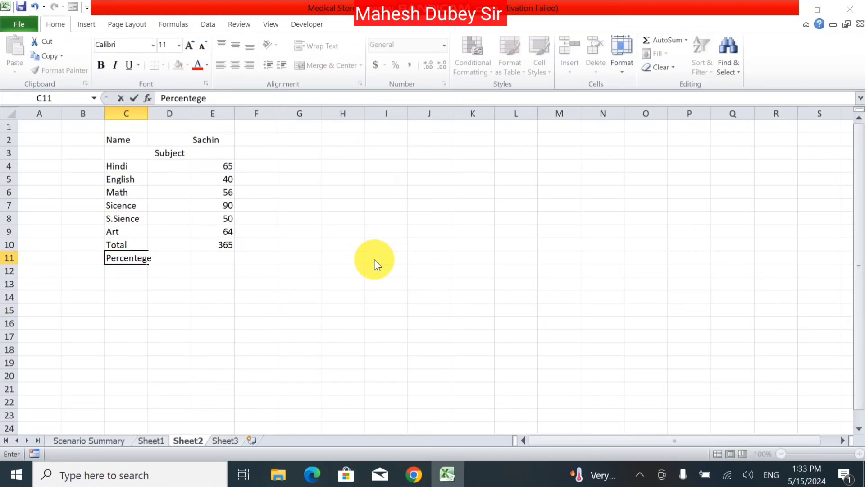
key(F7)
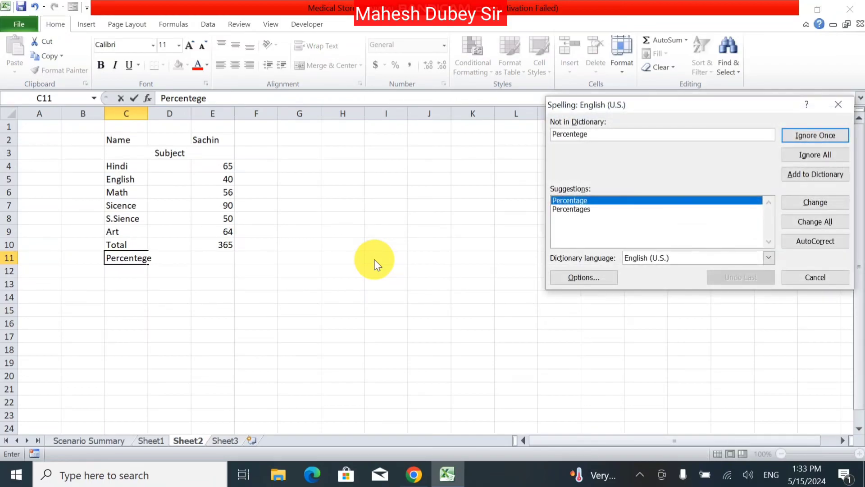
click(831, 202)
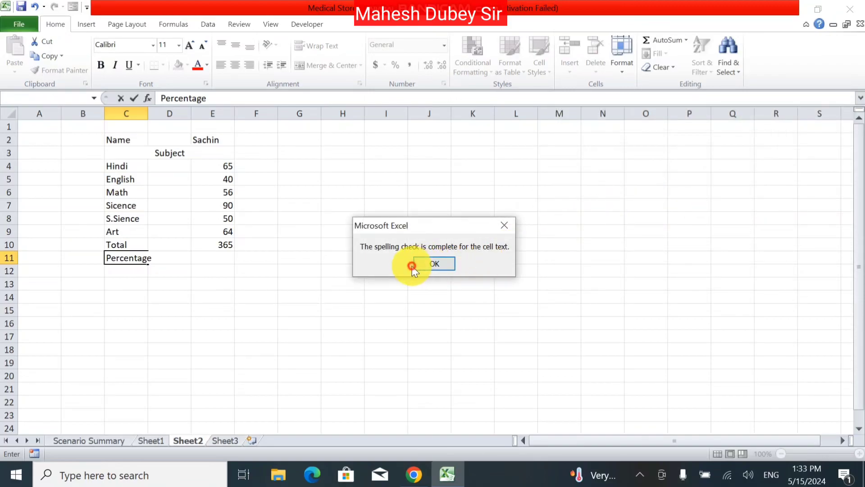
click(426, 266)
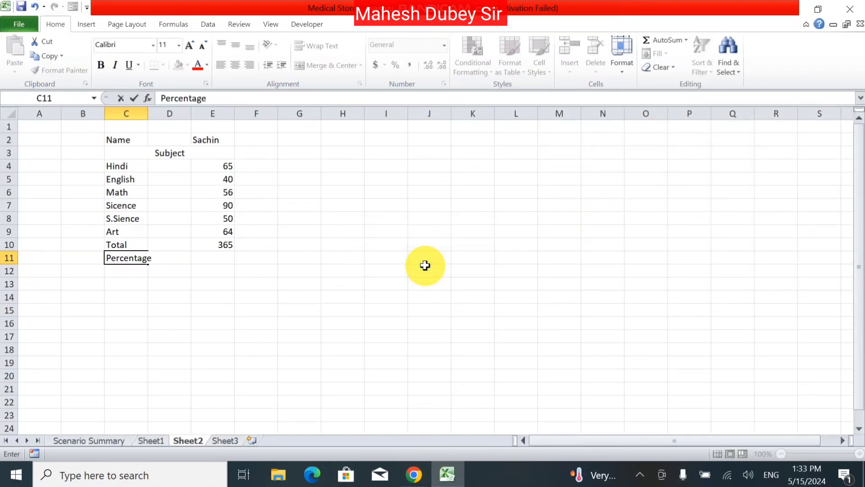
key(Return)
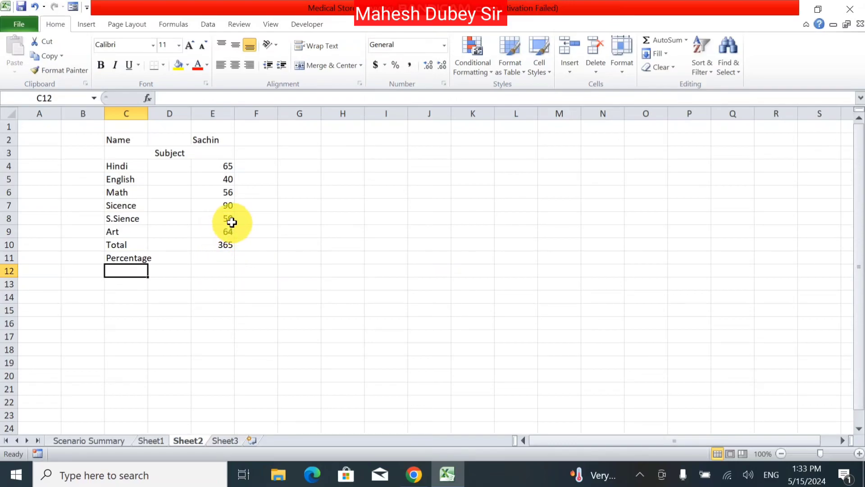
Clear the Sicence mark in E7 and check the total formula in E10.
click(224, 249)
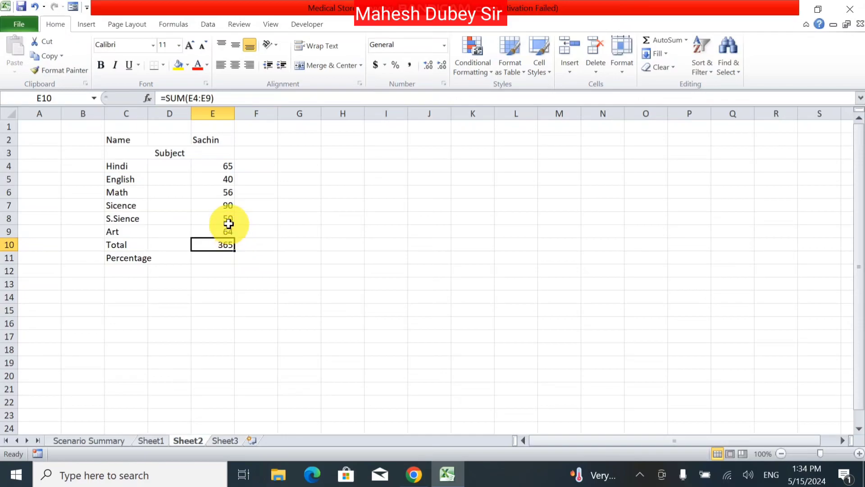
click(221, 205)
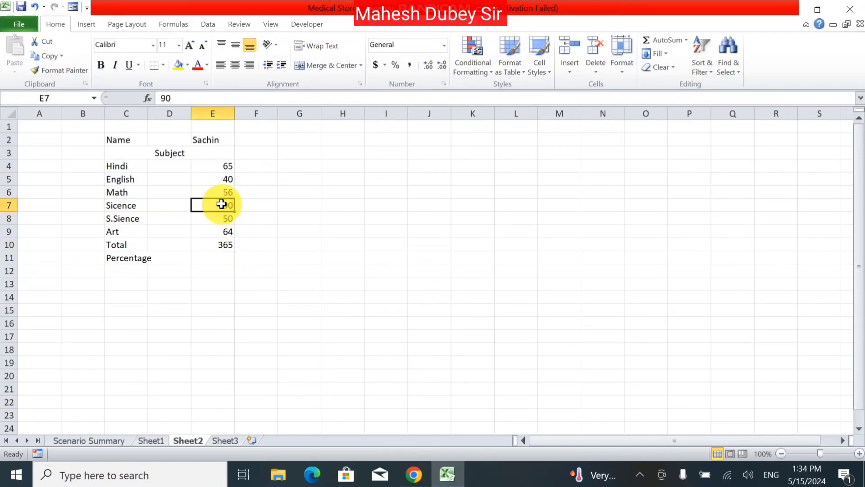
key(Delete)
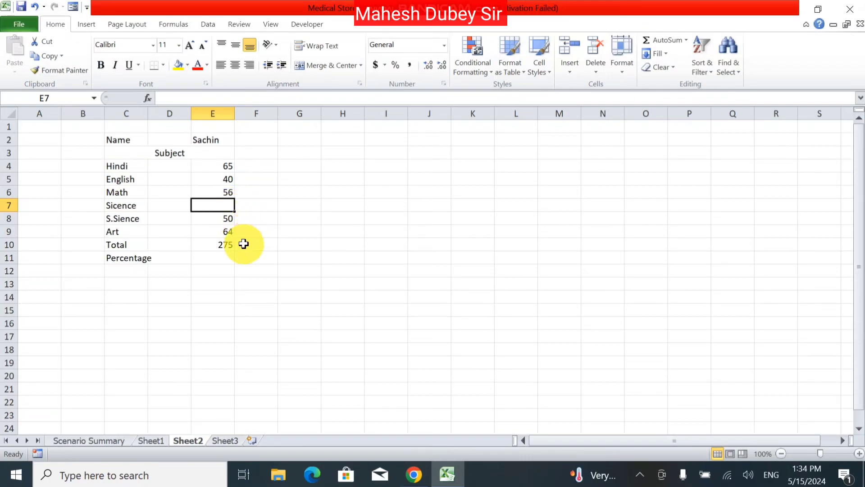
click(219, 245)
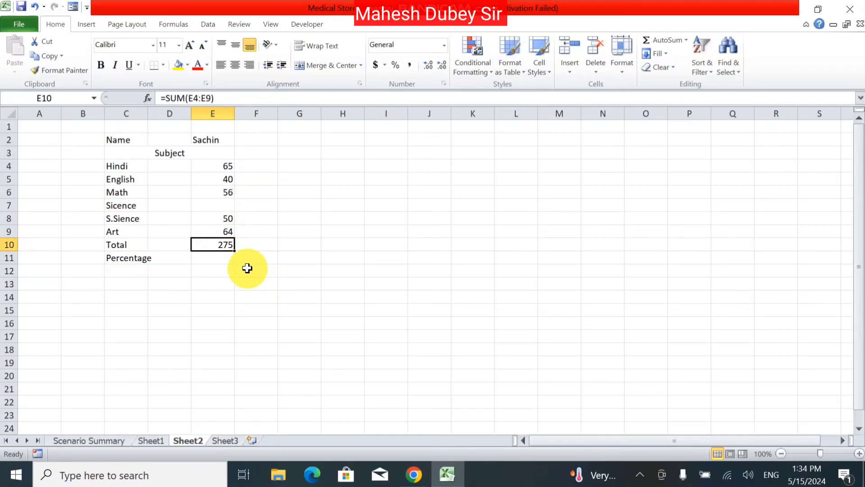
click(271, 267)
Calculate the percentage in E11 with the formula =E10/6.
click(211, 258)
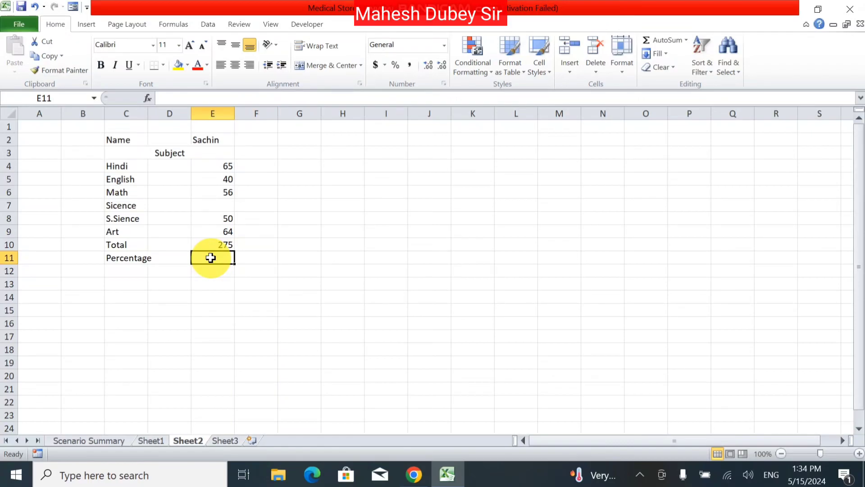
text(=)
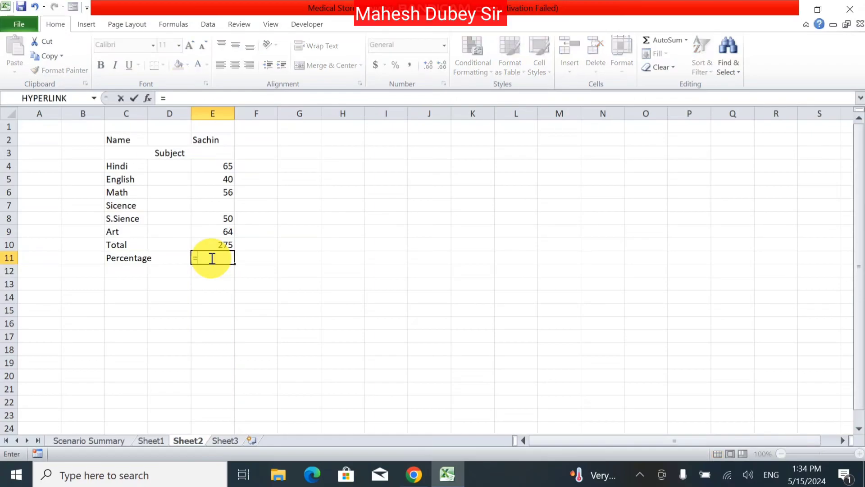
click(224, 242)
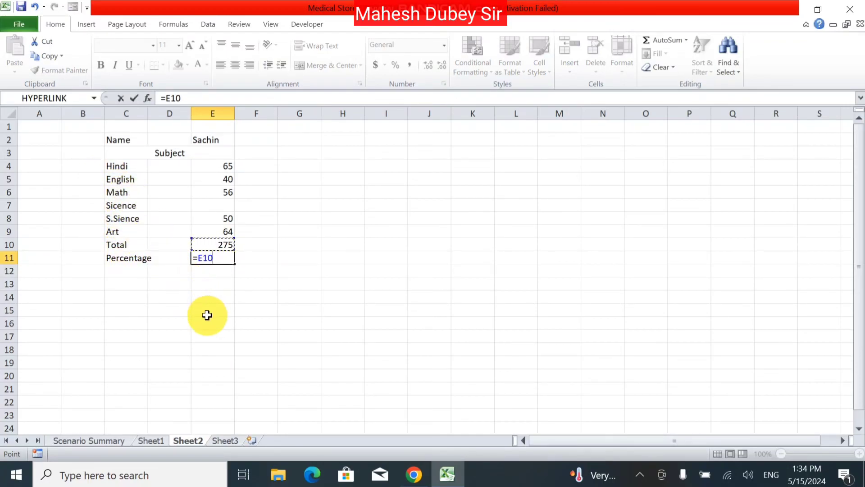
text(*)
text(6)
text(/)
key(BackSpace)
key(BackSpace)
key(BackSpace)
text(/6)
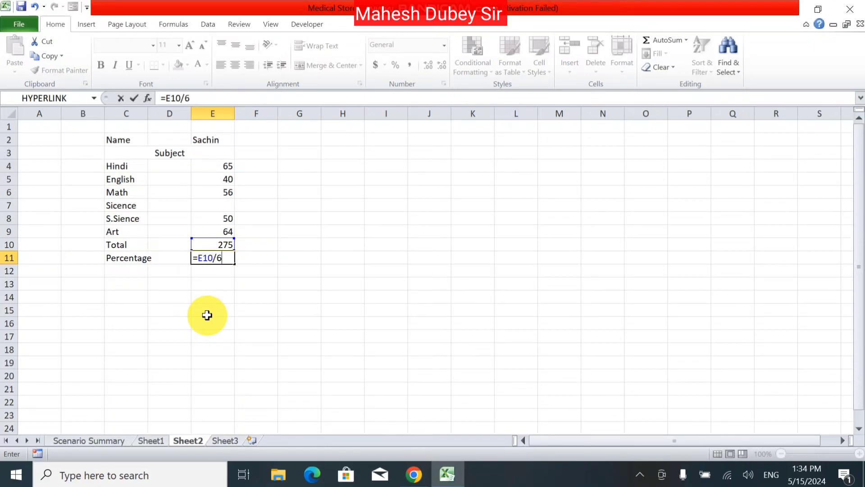
key(Return)
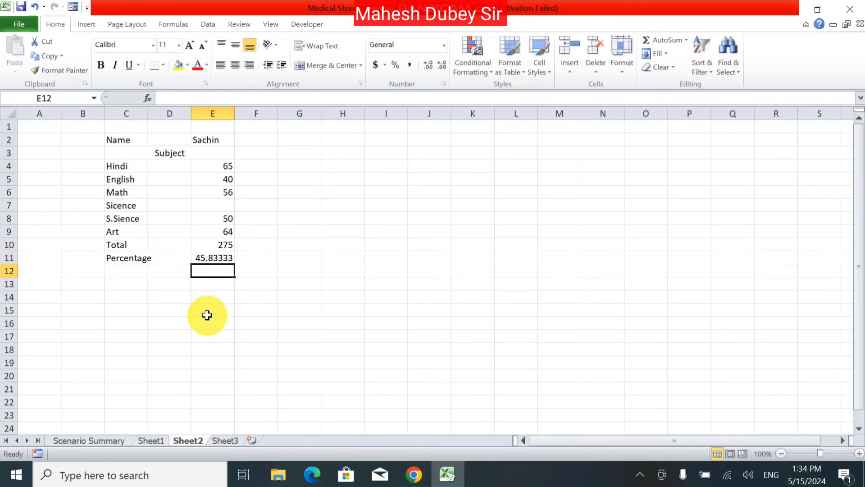
Open Goal Seek with the total in E10 as the set cell.
click(217, 205)
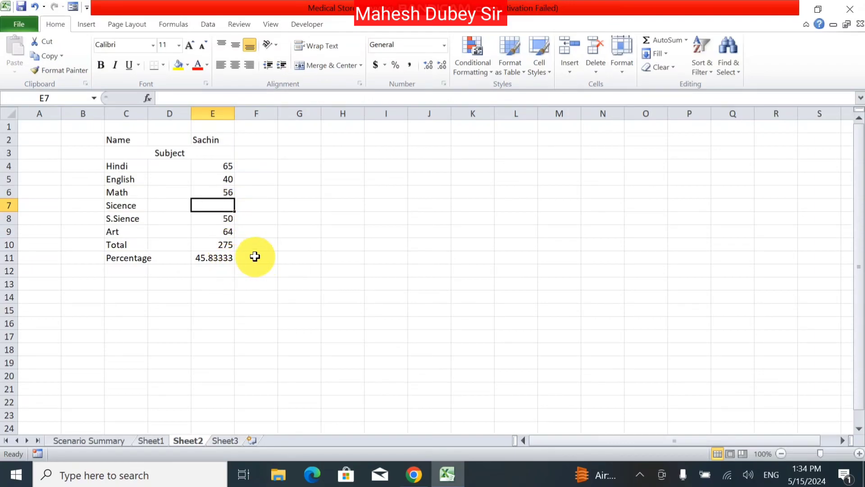
click(226, 247)
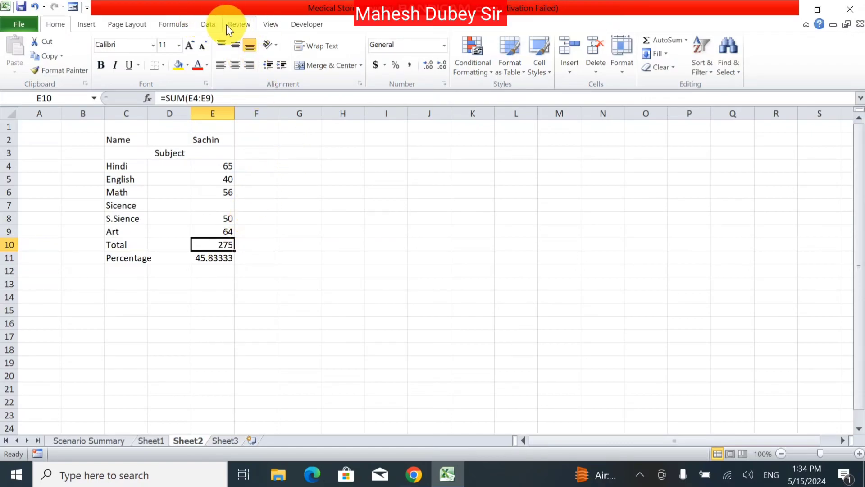
click(210, 25)
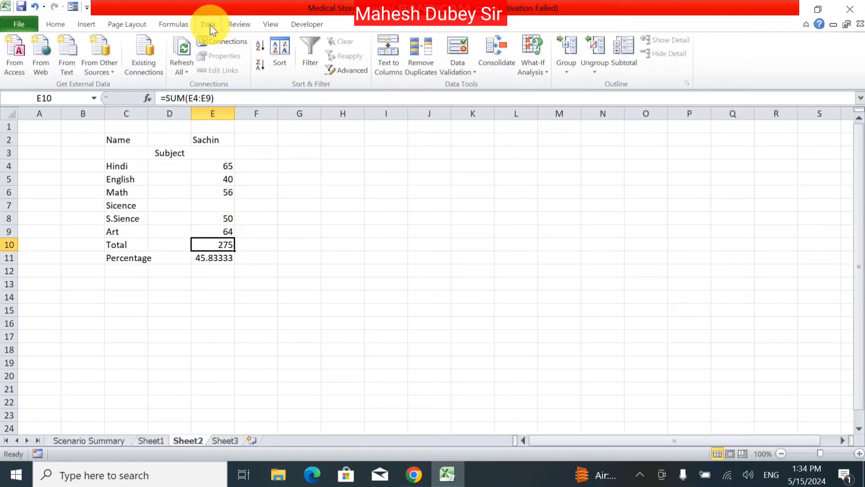
click(535, 76)
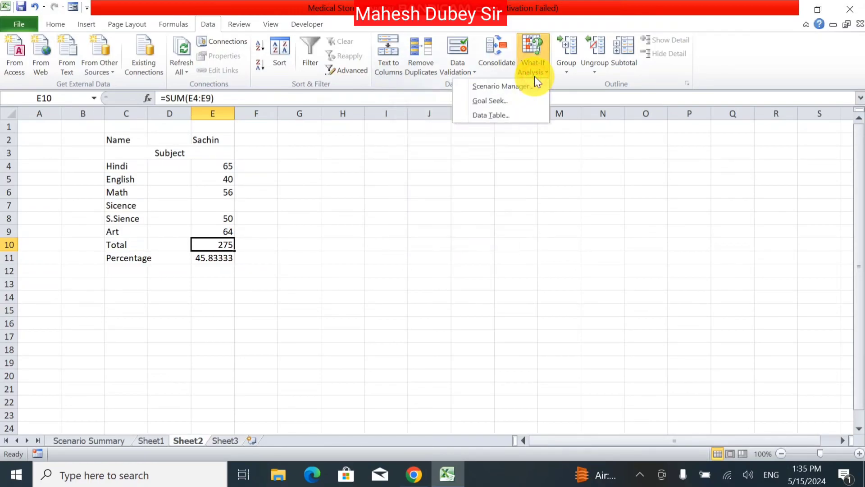
click(507, 100)
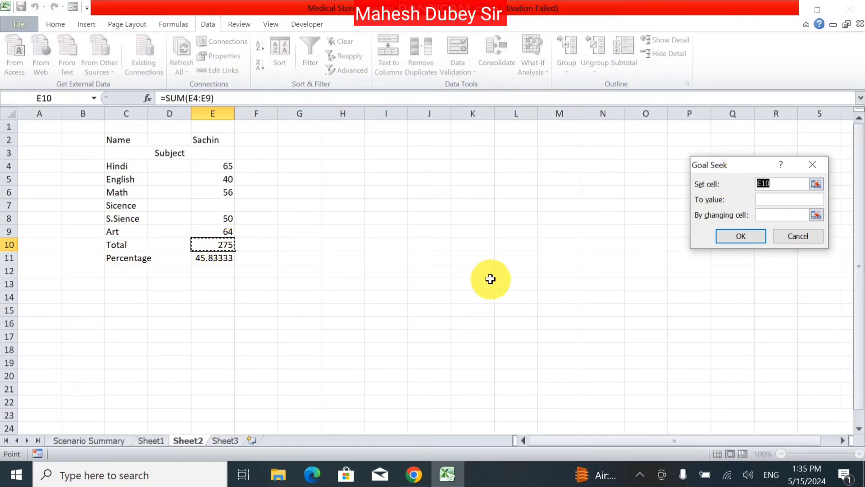
Goal seek the total to the value 365 by changing E7, accept the solution and inspect the Sicence mark.
click(776, 217)
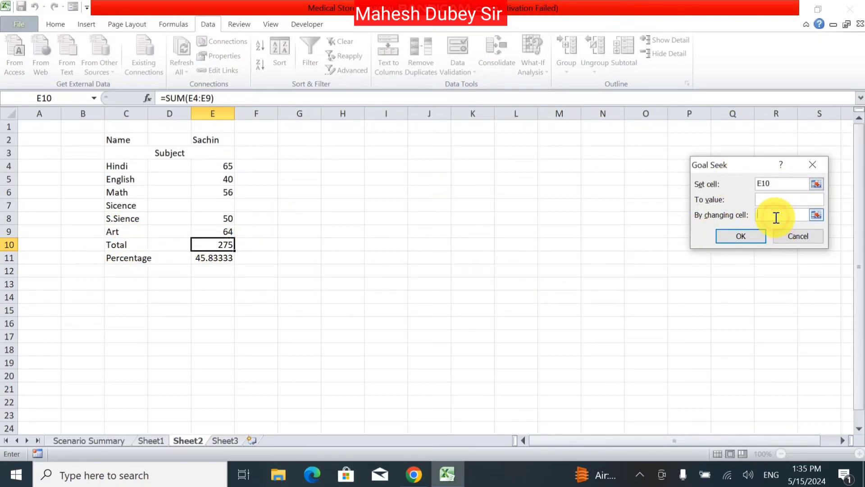
click(203, 203)
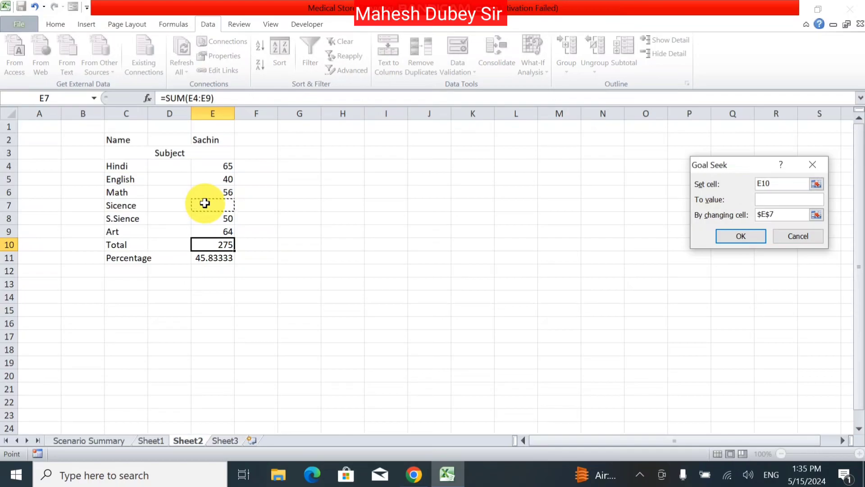
click(778, 201)
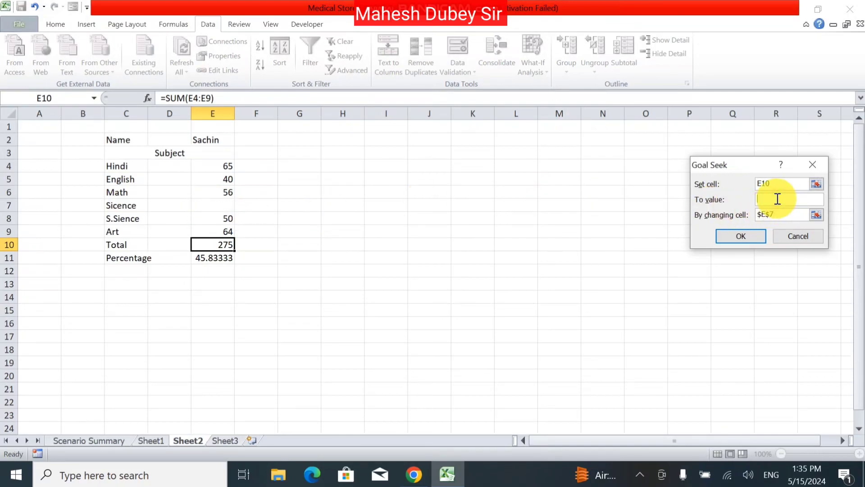
text(365)
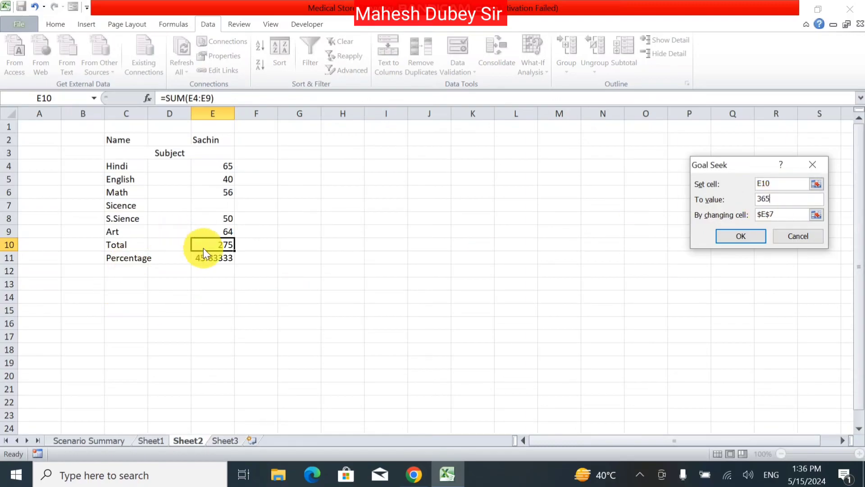
click(741, 236)
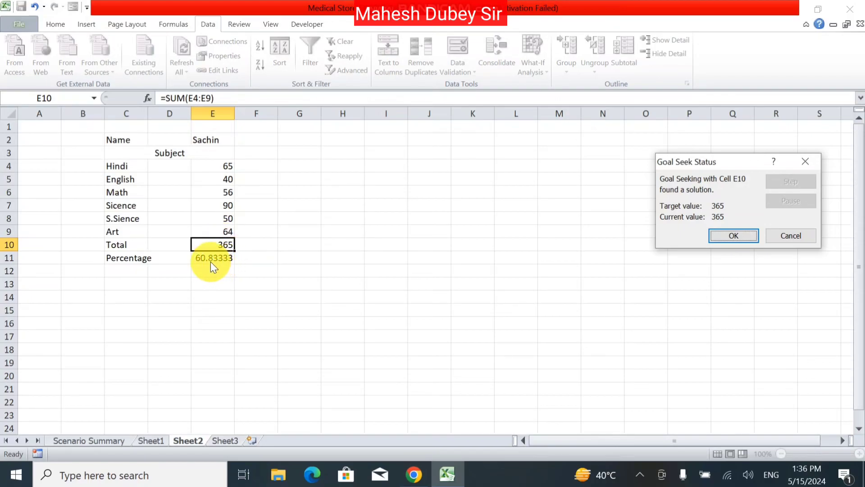
click(745, 233)
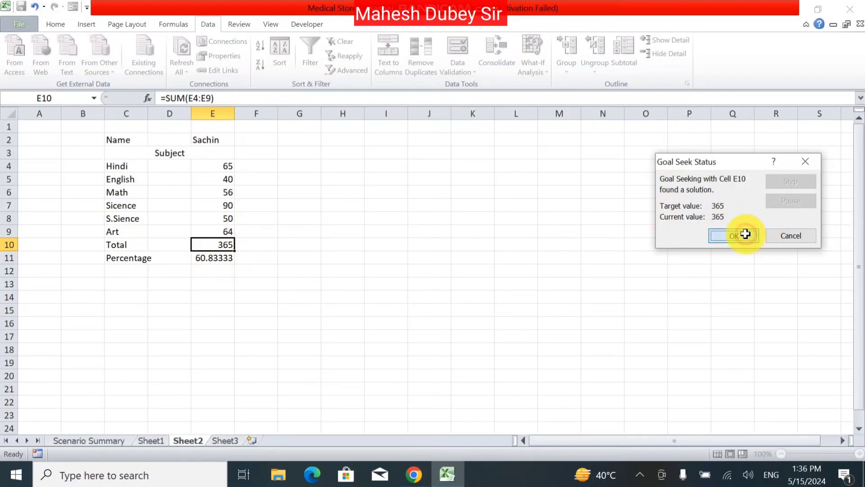
click(216, 205)
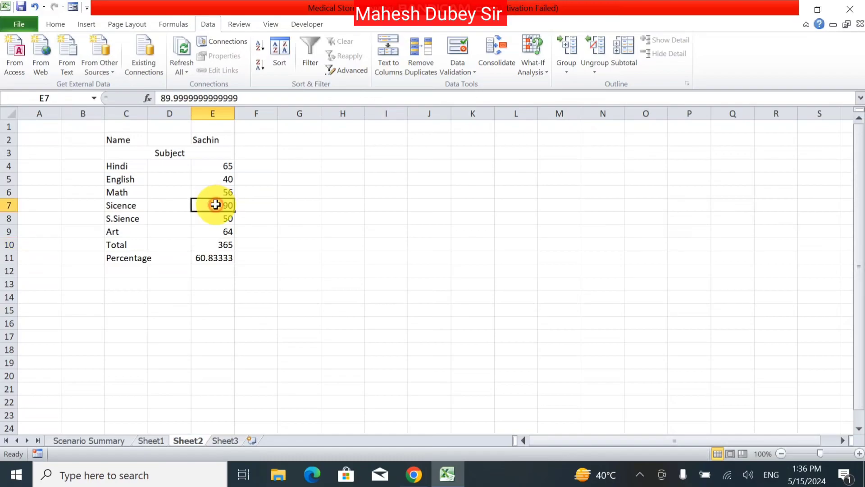
Undo a trial deletion of the Sicence mark in E7 and clear the S.Sience mark in E8 instead.
key(Delete)
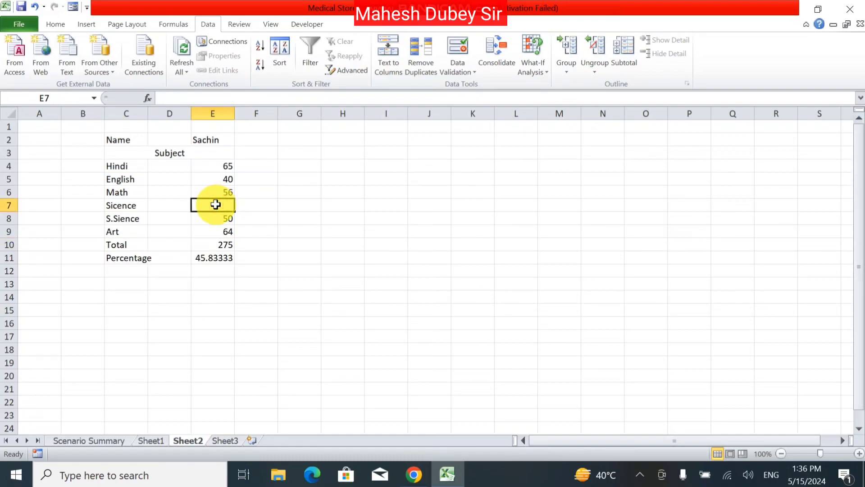
key(ctrl+z)
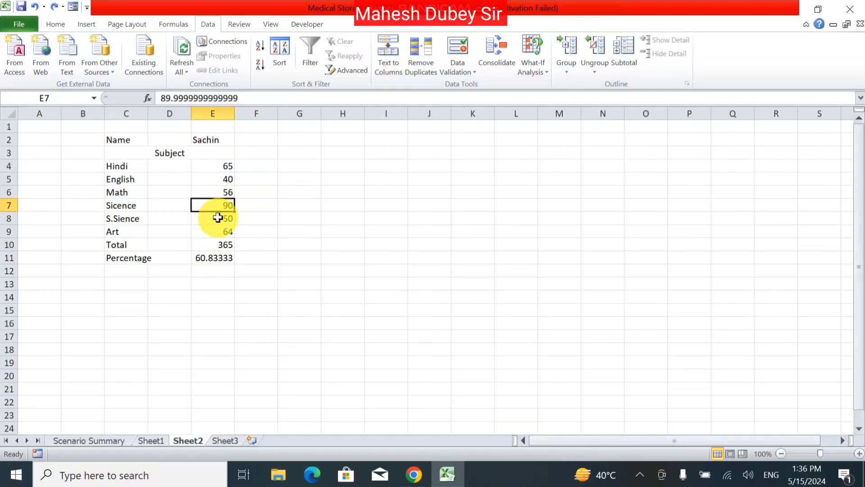
click(217, 218)
key(Delete)
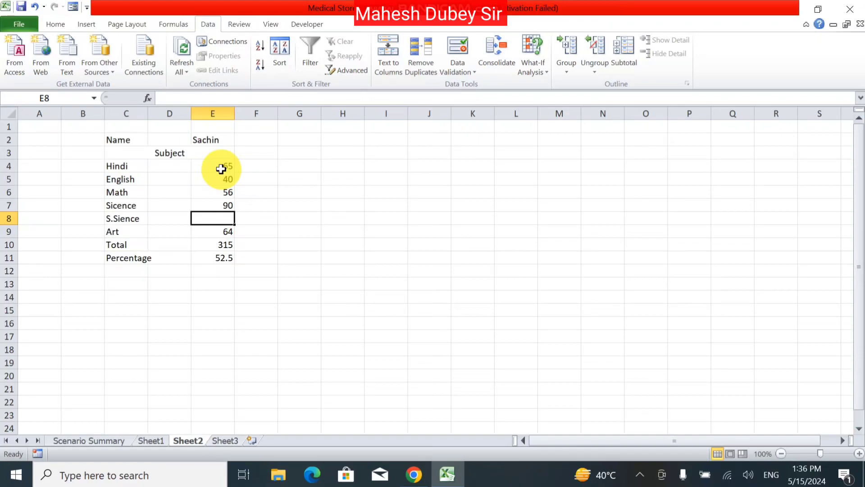
Goal seek the total in E10 to the value 366 by changing E8, accept the solution and inspect the S.Sience mark and percentage.
click(223, 246)
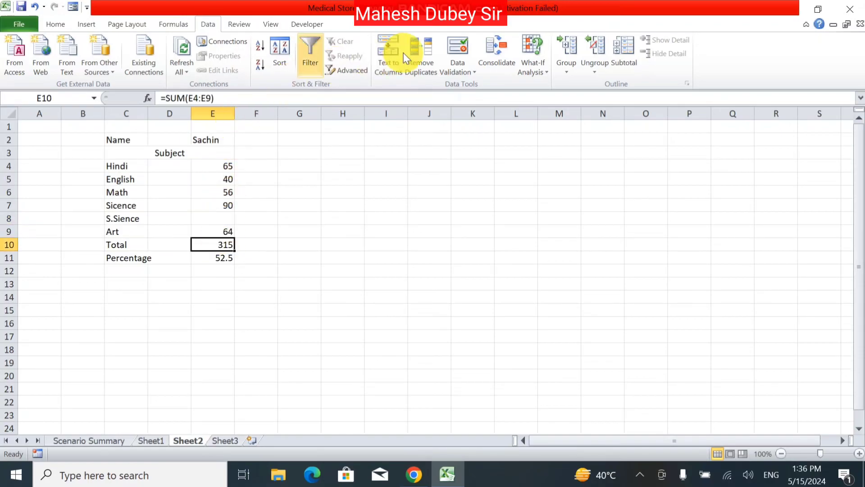
click(524, 74)
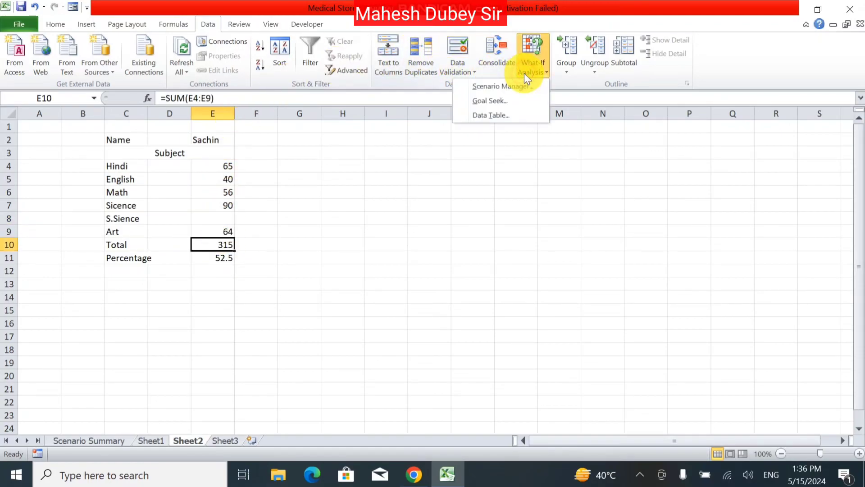
click(498, 102)
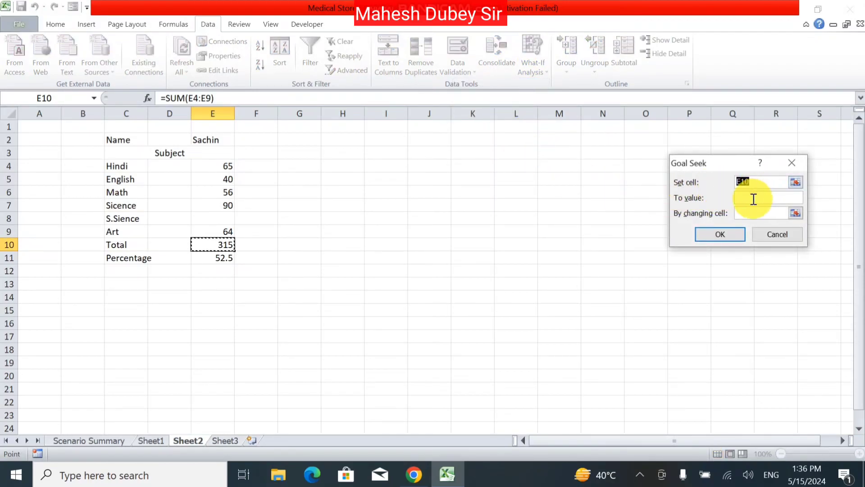
click(753, 199)
text(366)
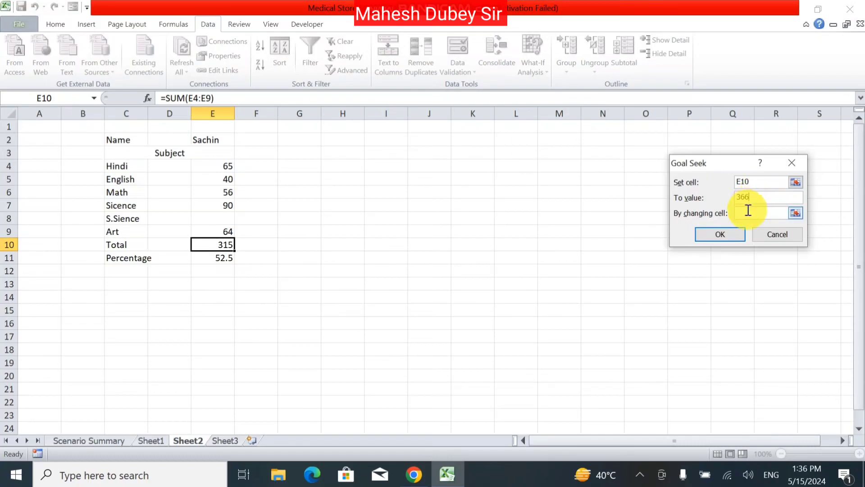
click(748, 213)
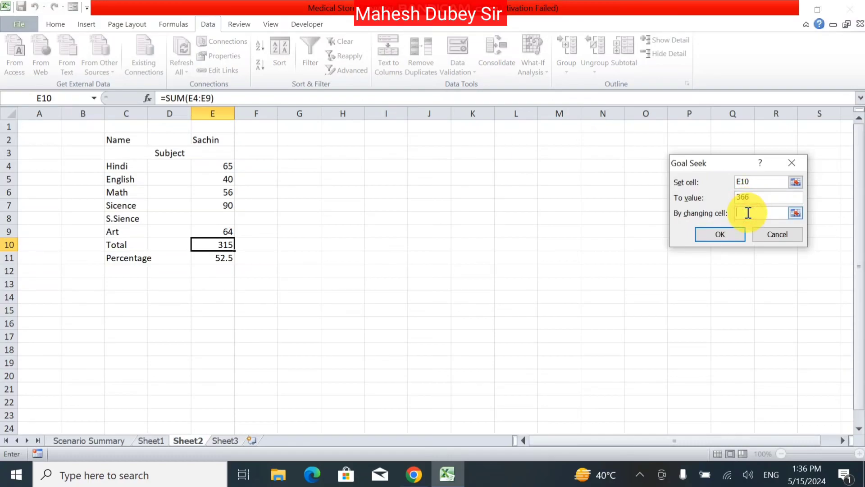
click(206, 220)
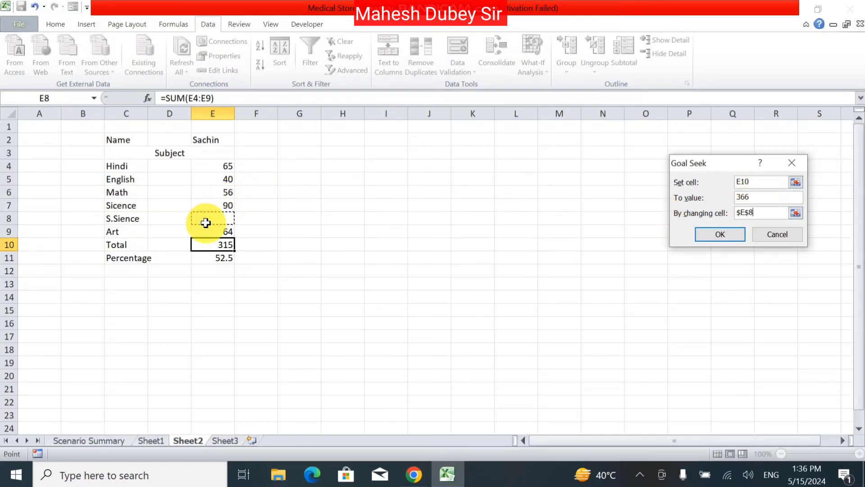
click(736, 235)
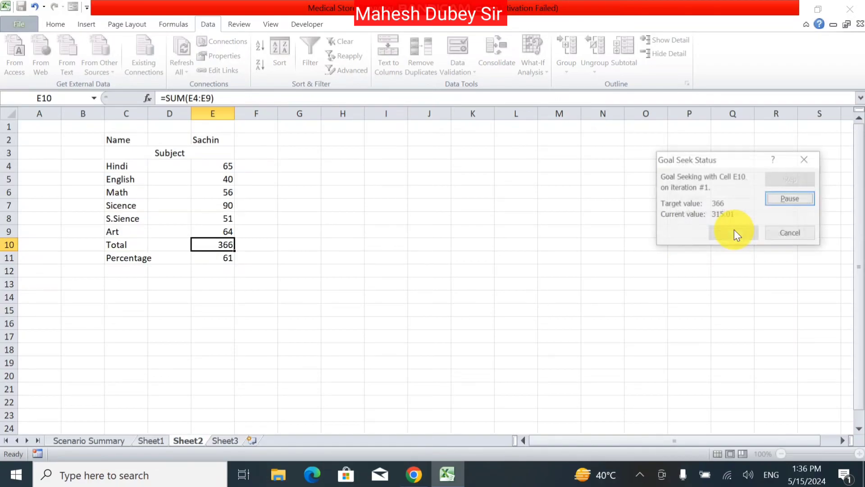
click(739, 229)
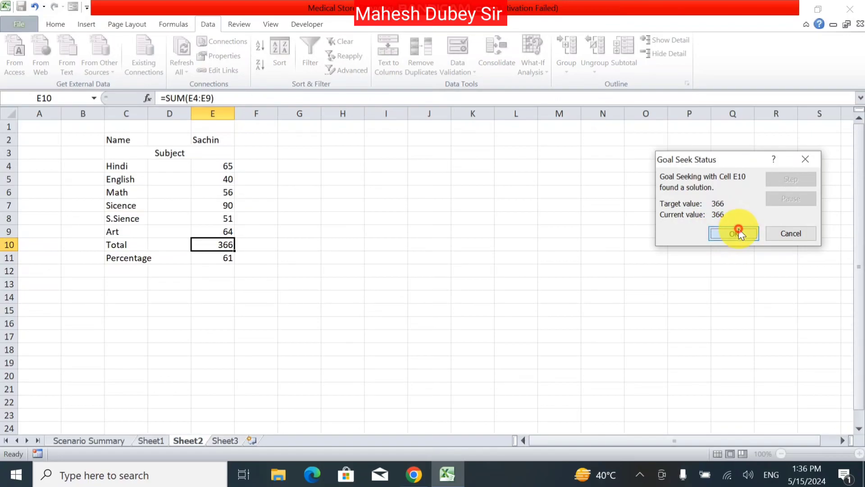
click(223, 220)
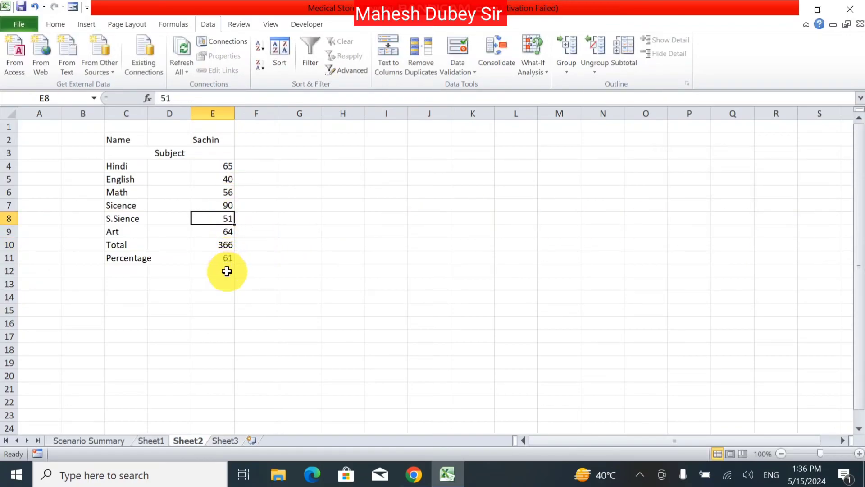
click(223, 259)
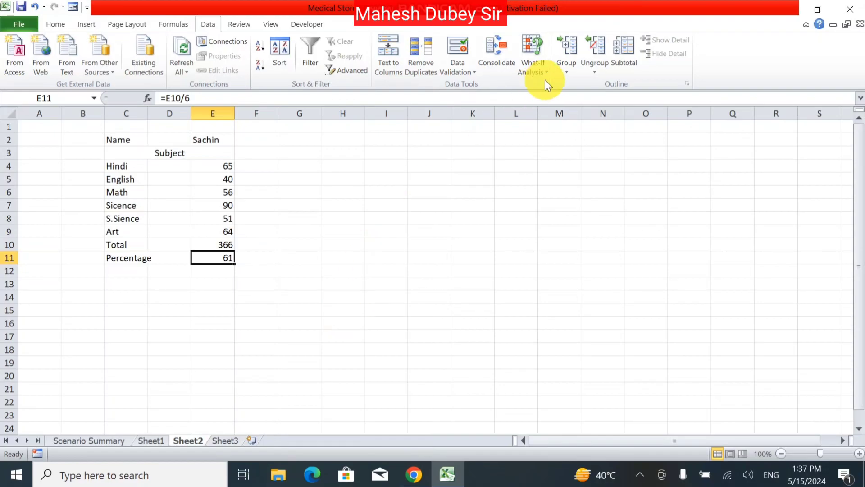
click(540, 68)
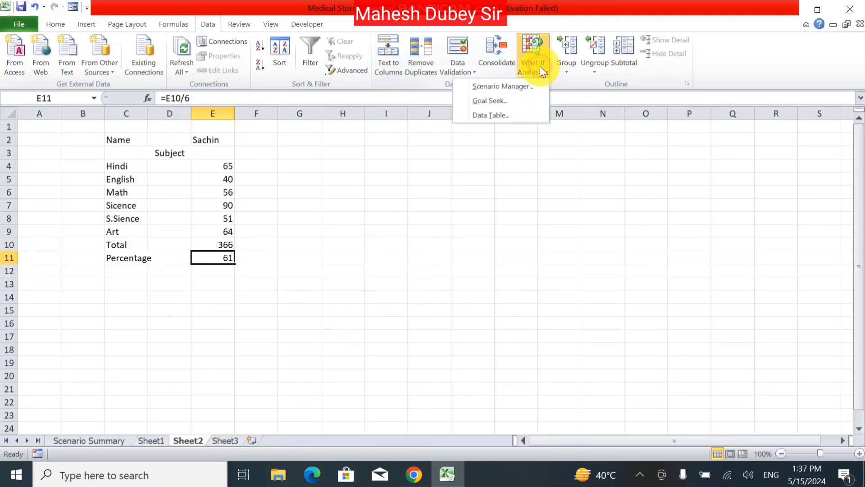
click(512, 115)
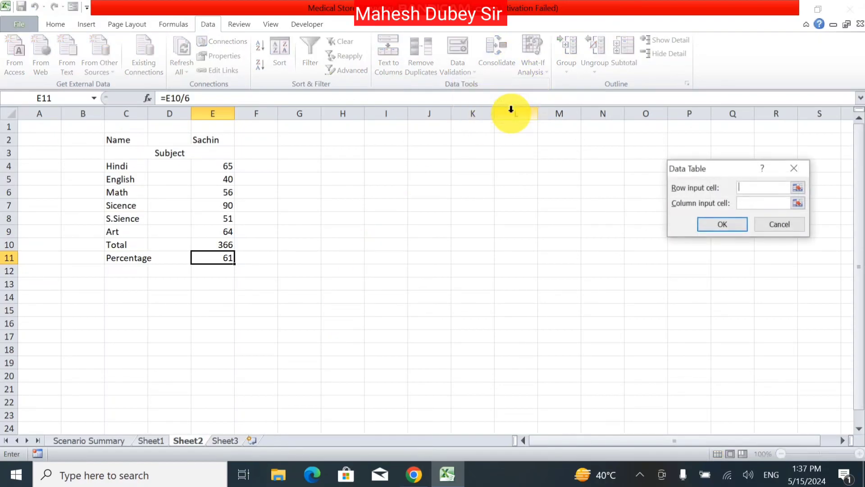
click(775, 225)
click(356, 205)
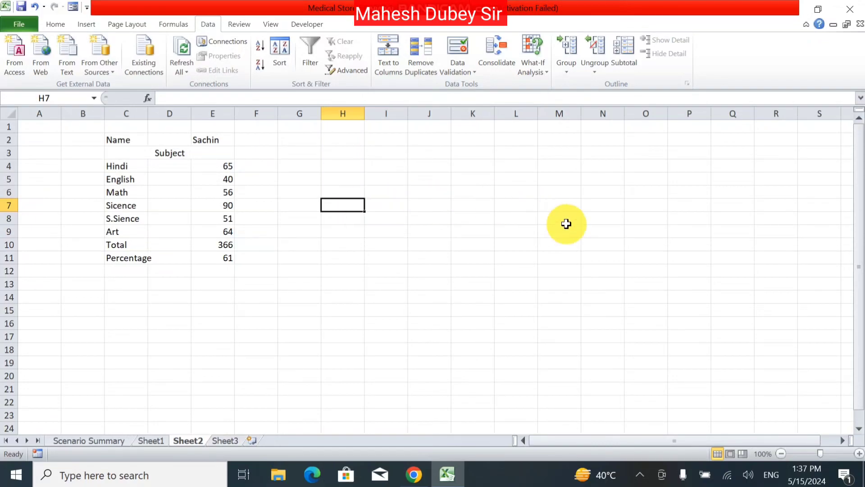
click(640, 477)
click(607, 448)
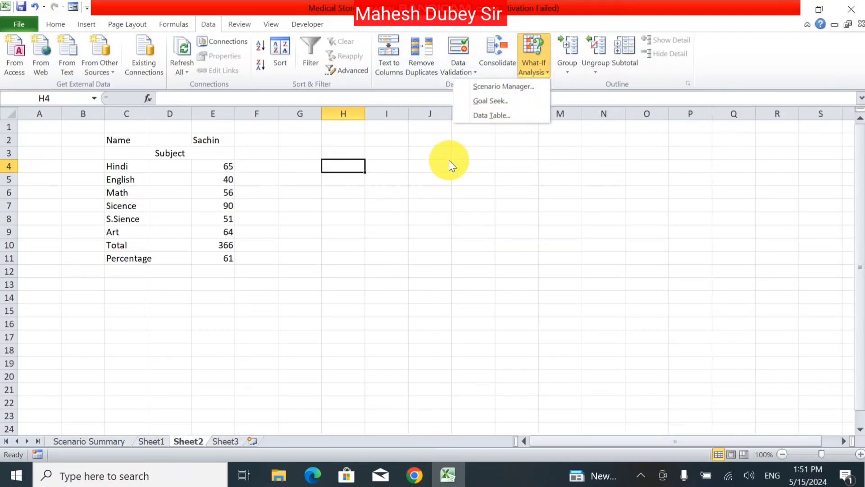
Enter the labels Sales, Unit Price and Month in H4:H6, and Amount in H8.
click(339, 171)
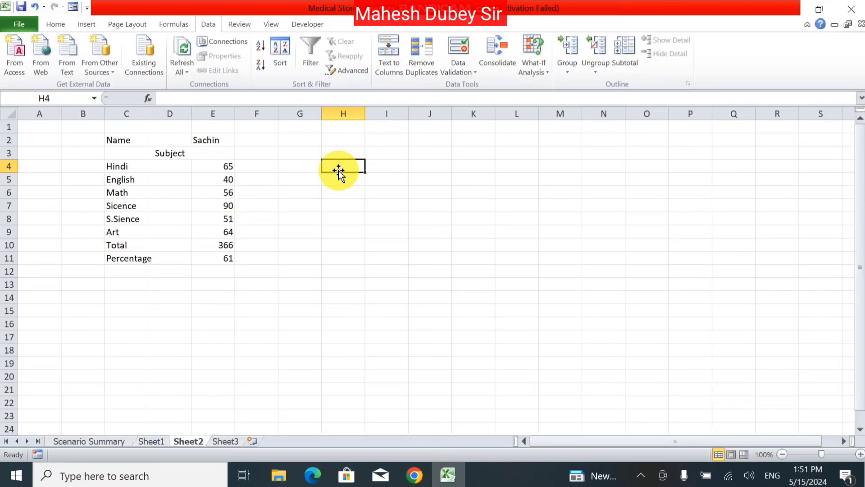
text(Sale)
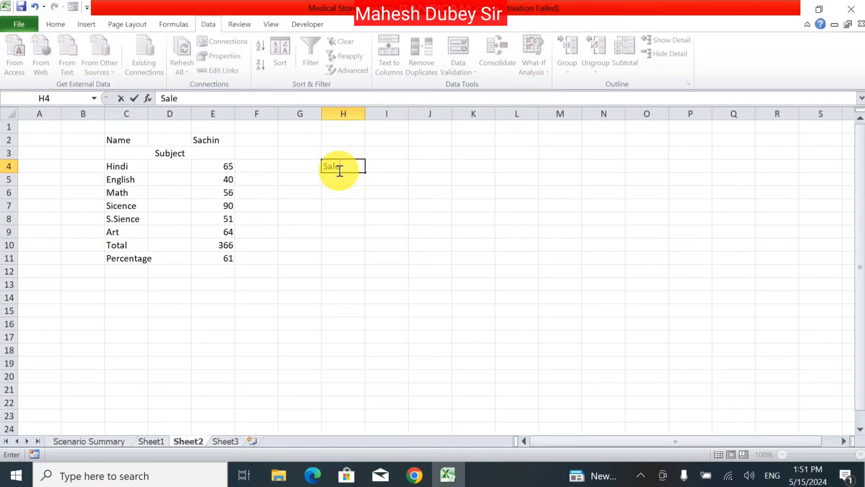
text(s)
key(Return)
text(U)
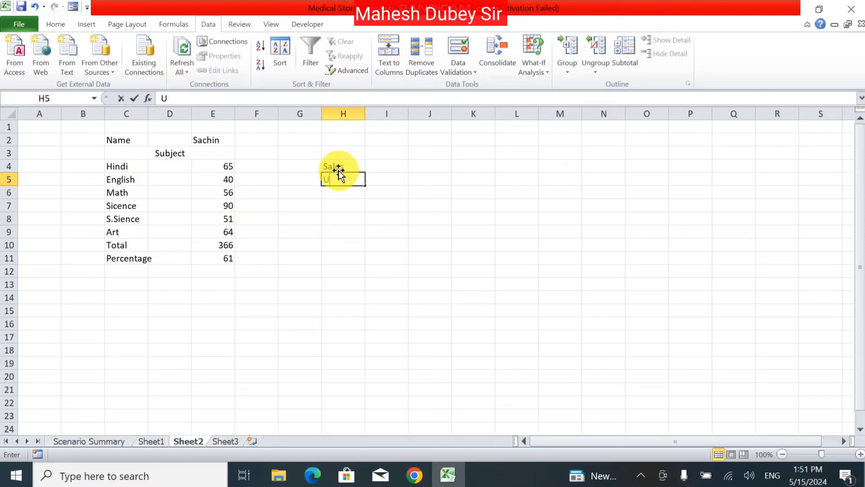
text(nit Price)
key(Return)
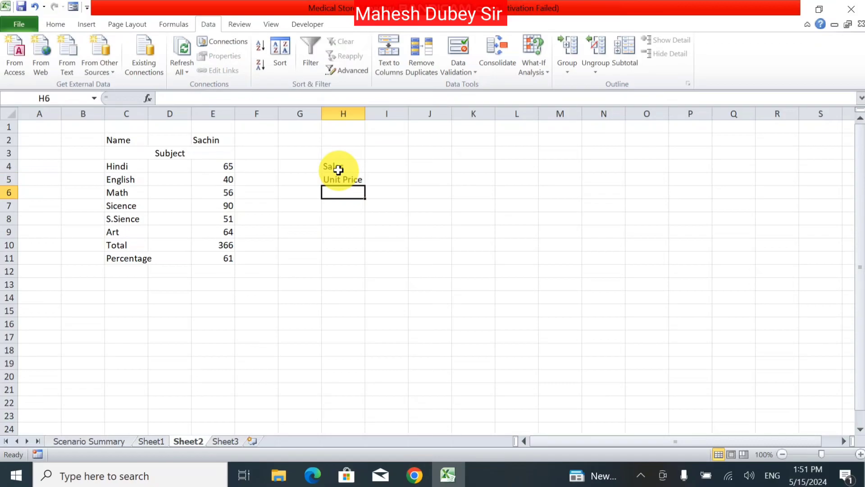
text(Month)
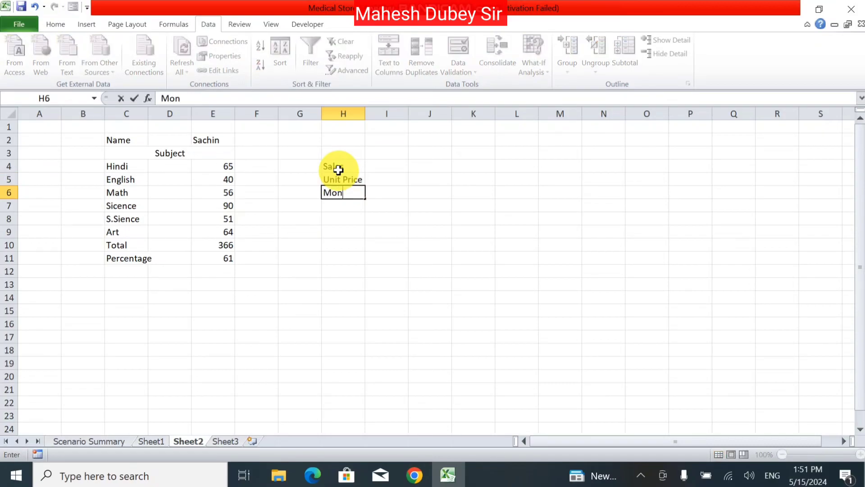
key(Return)
key(Return)
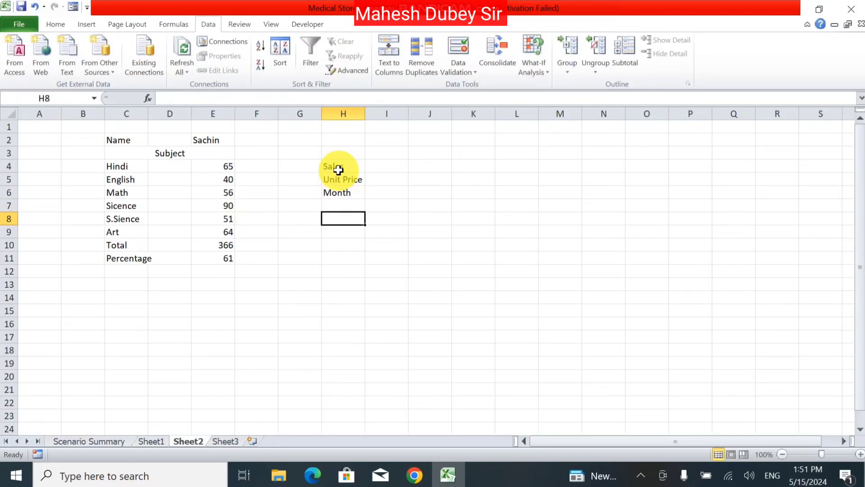
text(Amount)
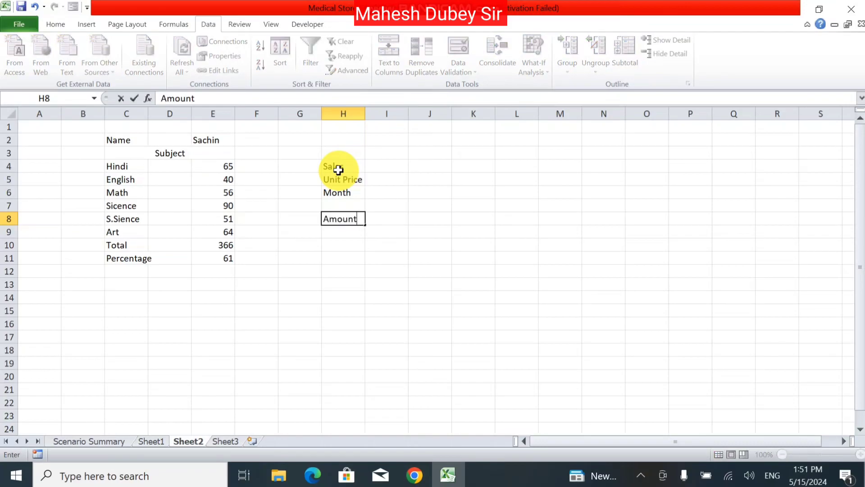
key(Tab)
Enter 400 for Sales in I4, 300 for Unit Price in I5 and 1 for Month in I6.
click(399, 164)
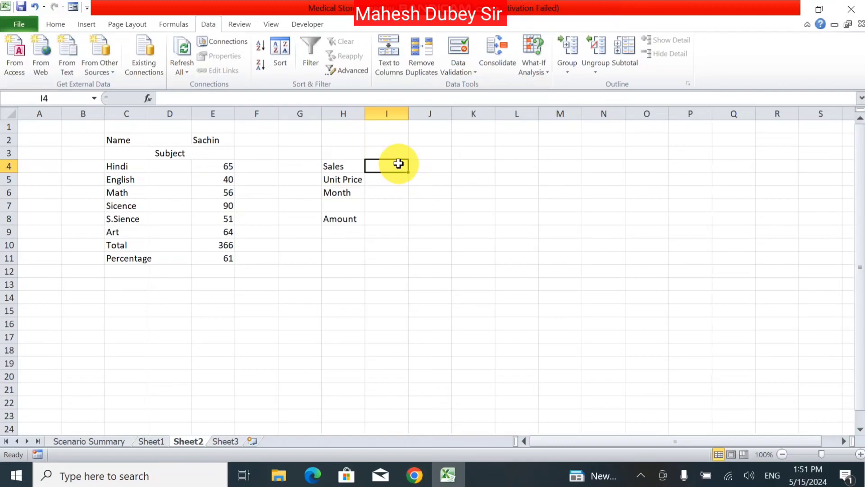
text(400)
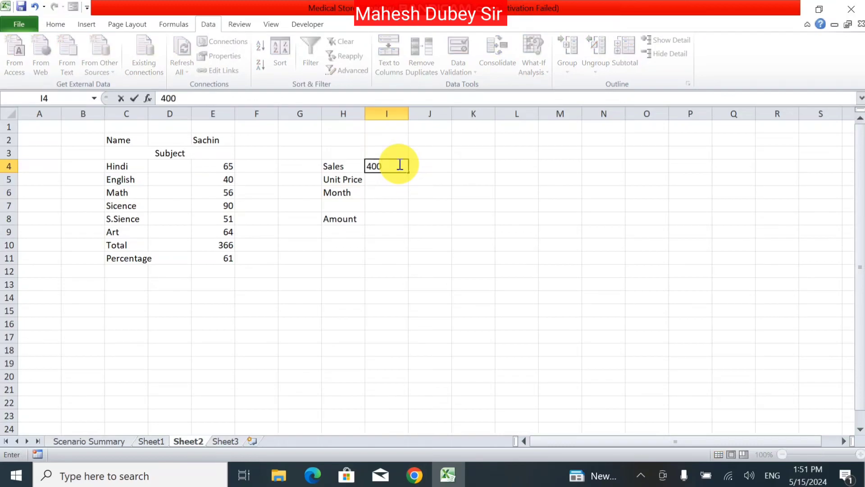
key(Return)
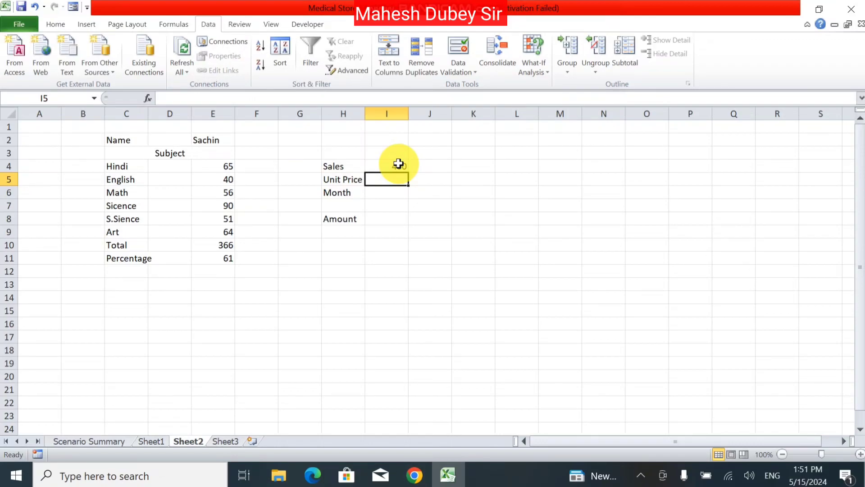
text(300)
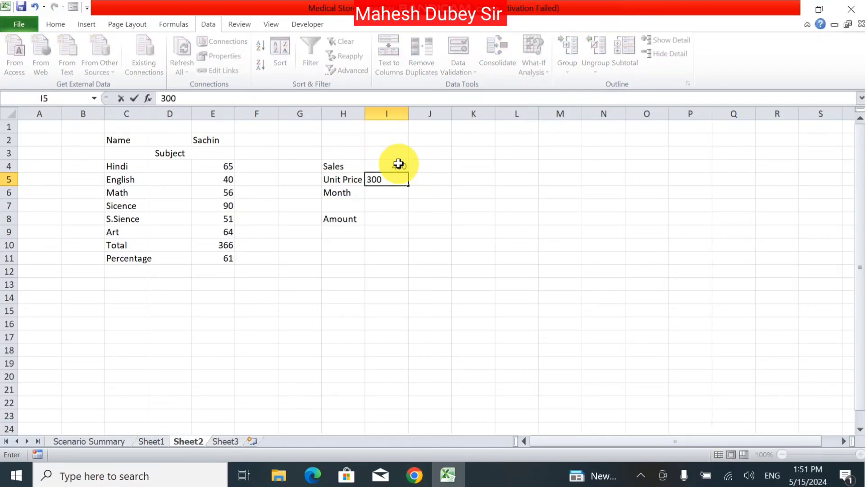
key(Return)
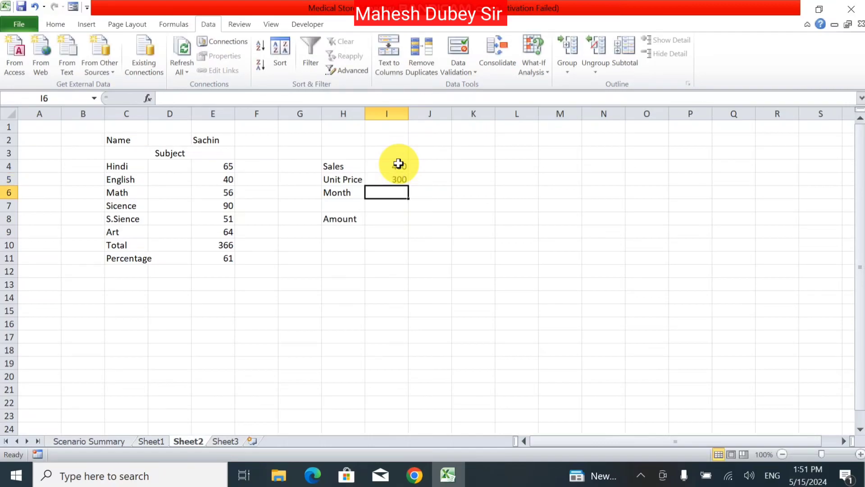
text(1)
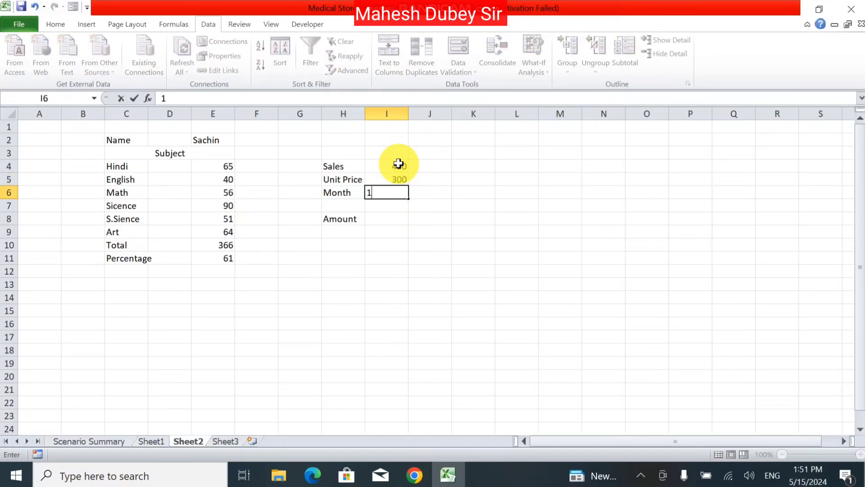
Calculate the Amount in I8 with the formula =SUM(I4*I5)*I6 and review the formula and its Sales input.
click(391, 220)
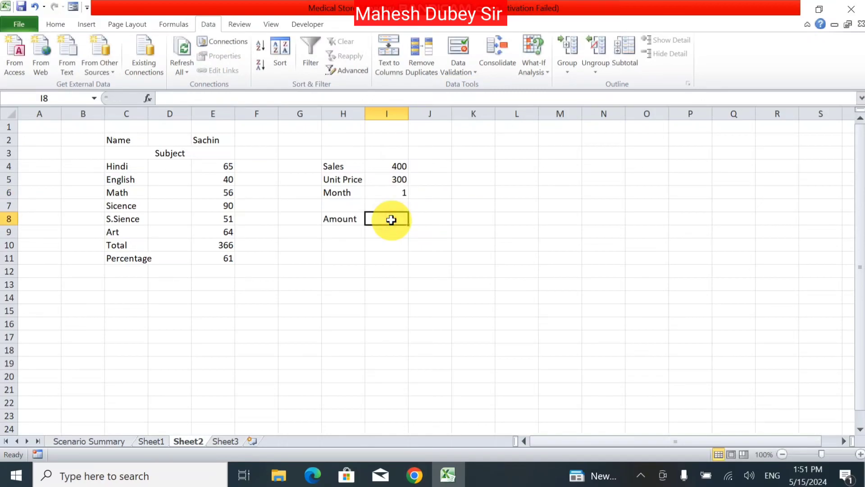
text(=)
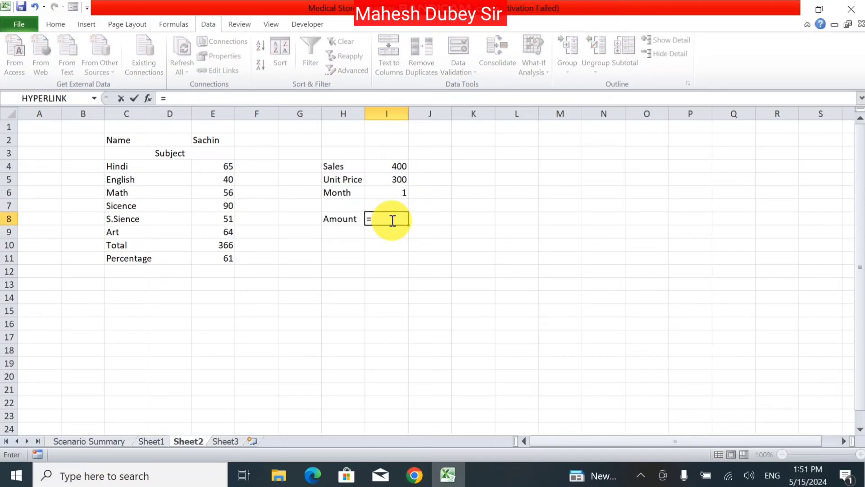
text(sum()
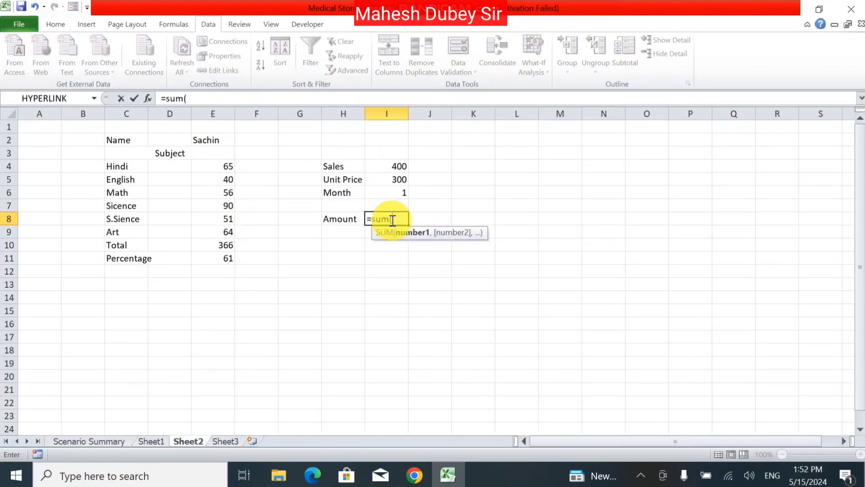
click(391, 166)
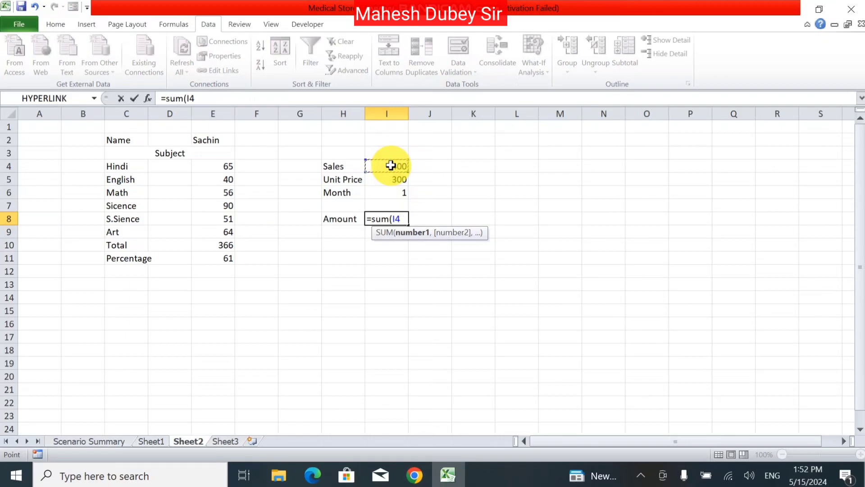
text(*)
click(395, 179)
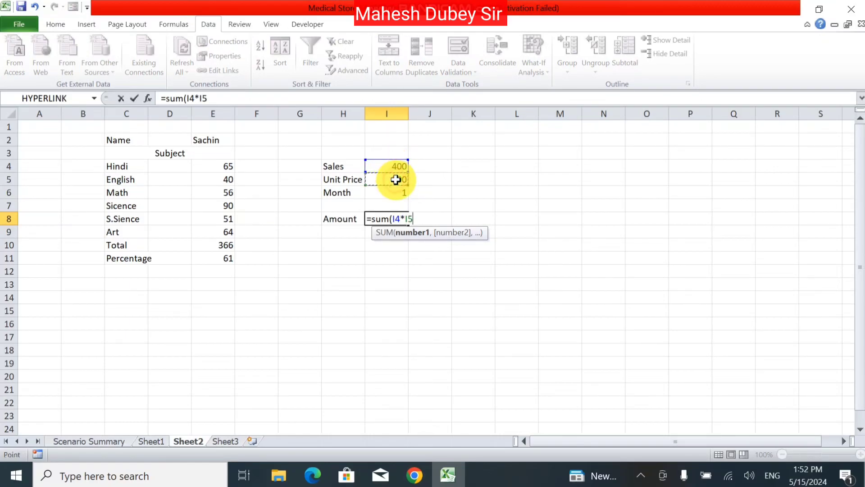
text())
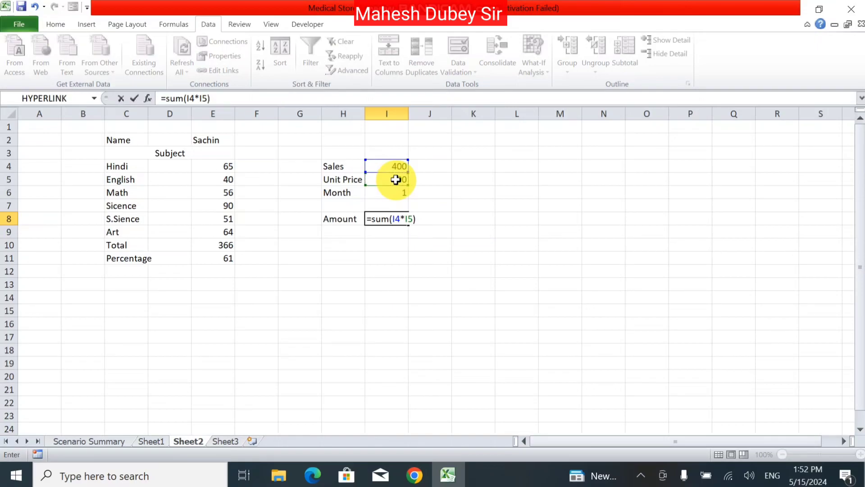
text(*)
click(396, 191)
key(Return)
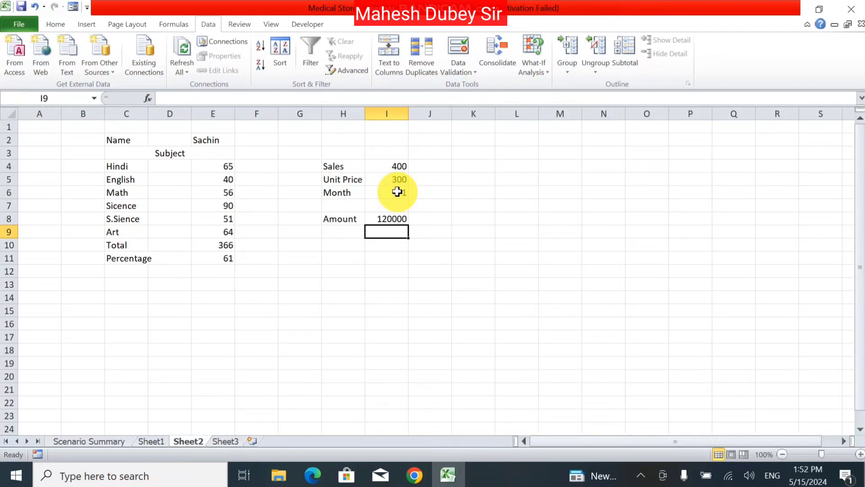
click(397, 216)
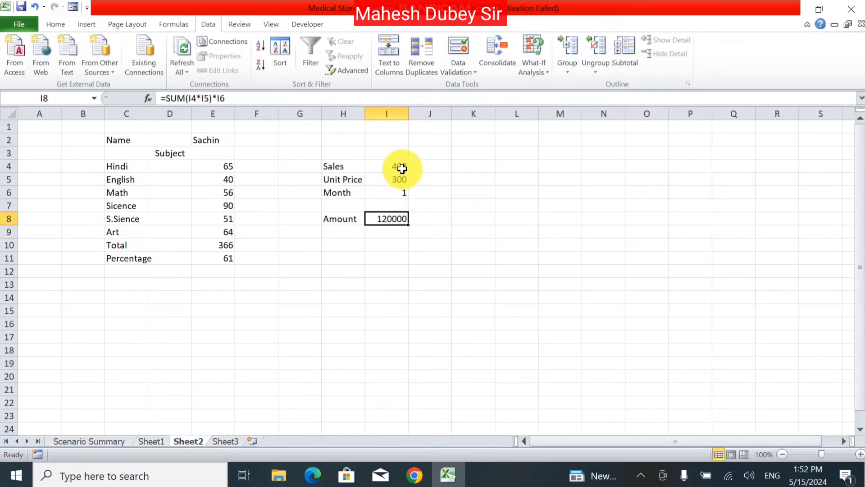
click(401, 167)
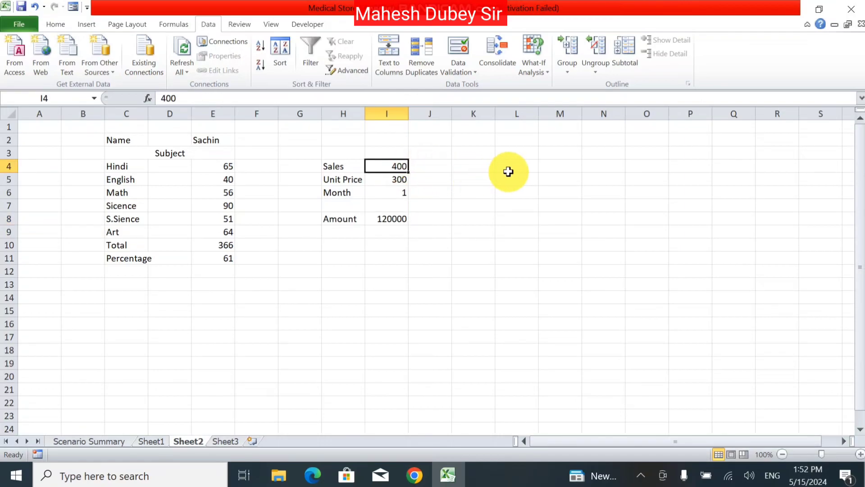
Enter 600, 650 and 700 in L5:L7 and extend the series down to 1150 in L16.
click(525, 180)
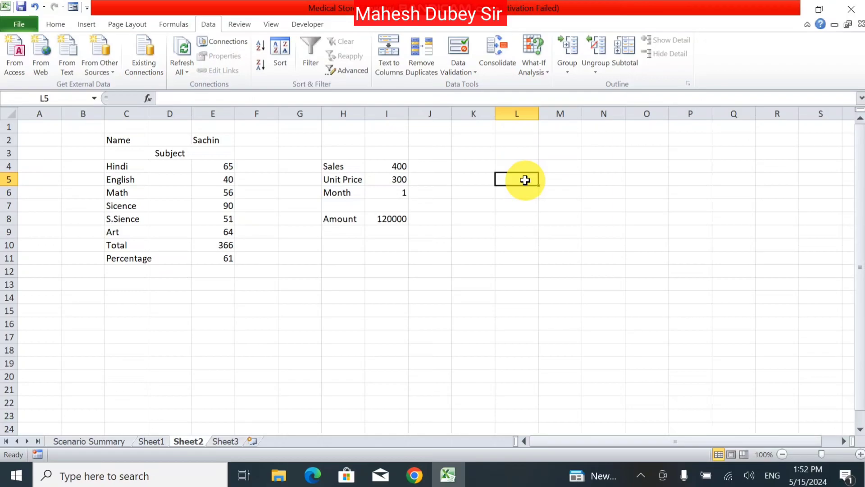
text(600)
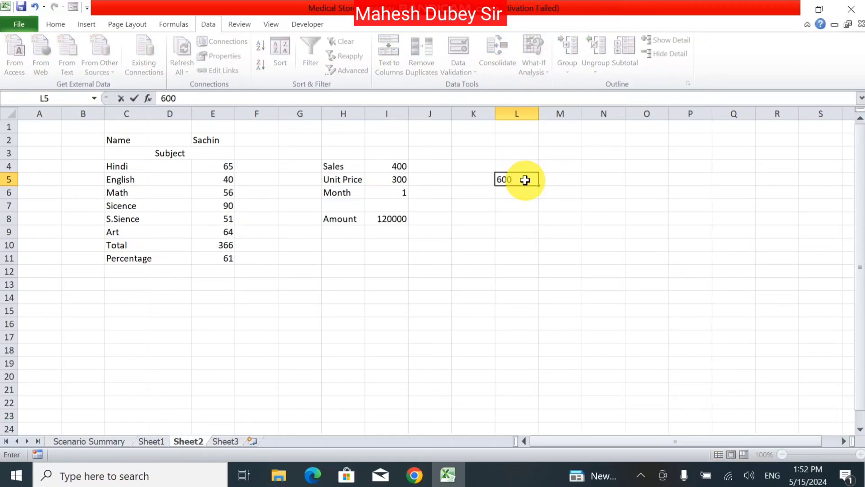
key(Return)
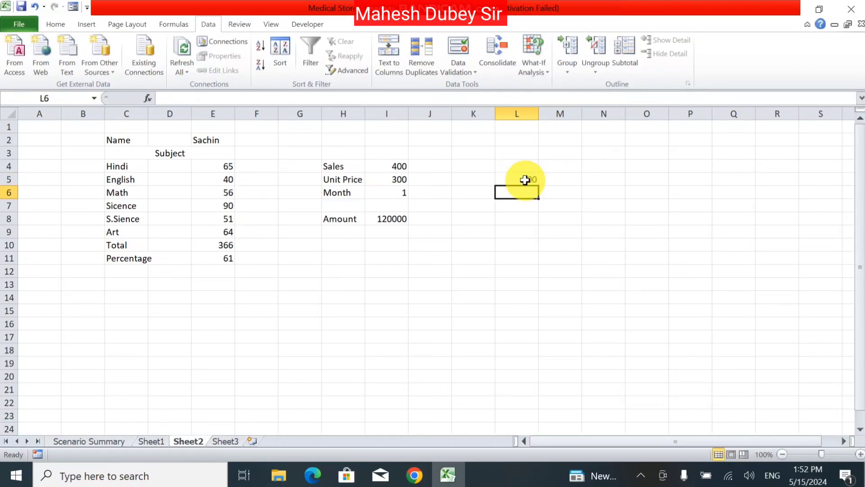
text(650)
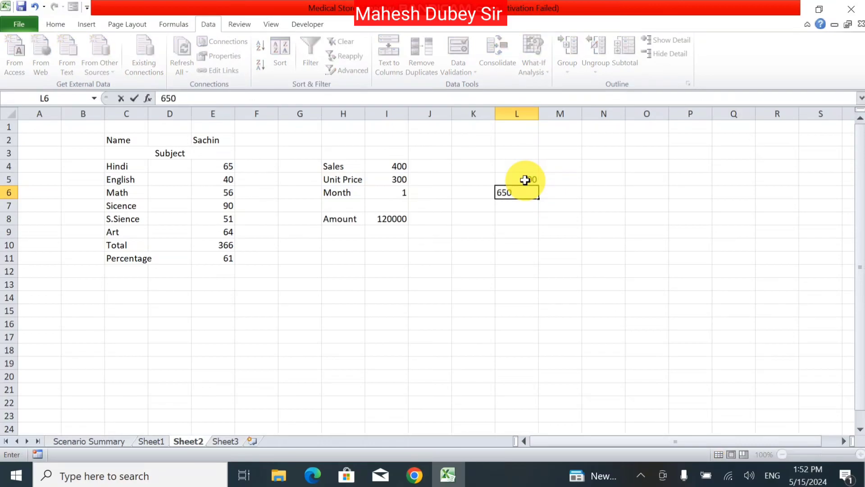
key(Return)
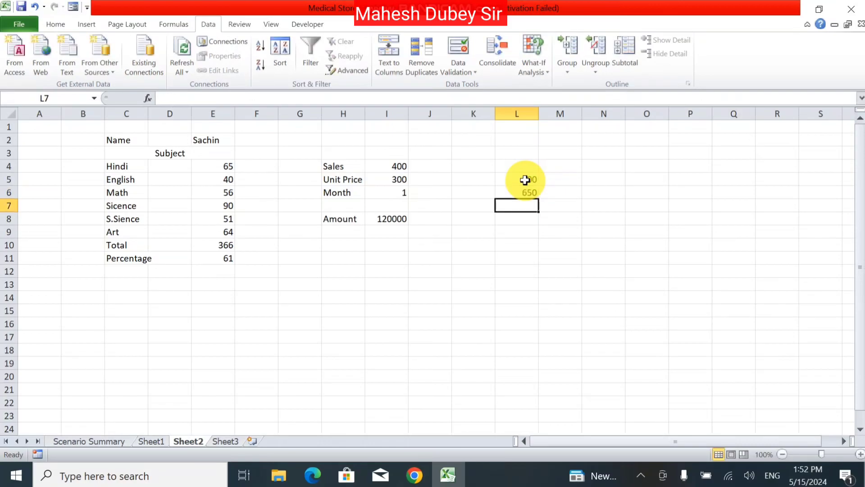
text(700)
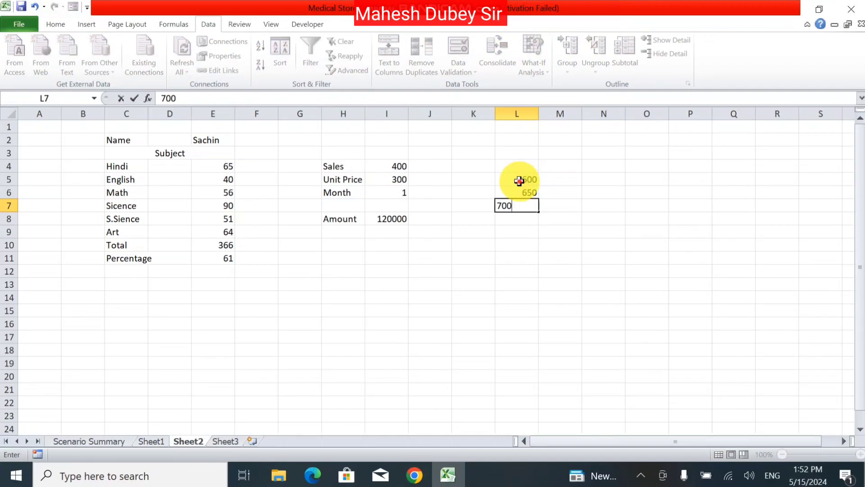
drag(519, 180, 546, 334)
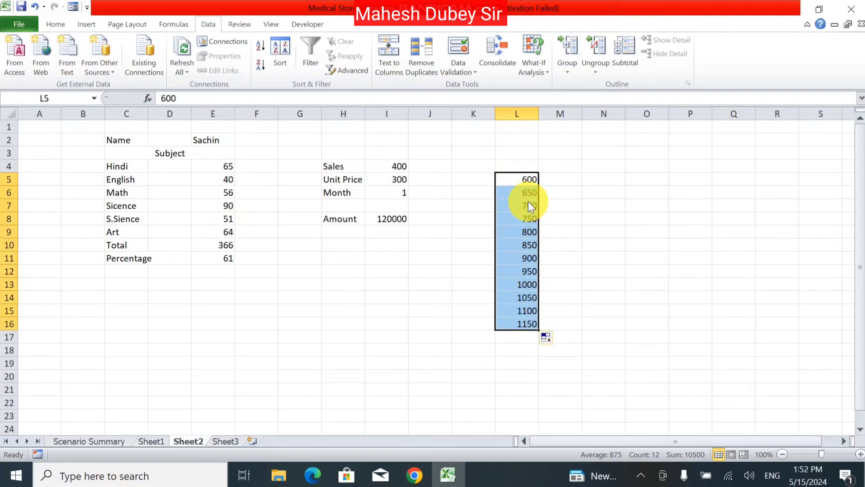
Link M4 to the calculated Amount with the formula =I8 and check the linked cell.
click(557, 179)
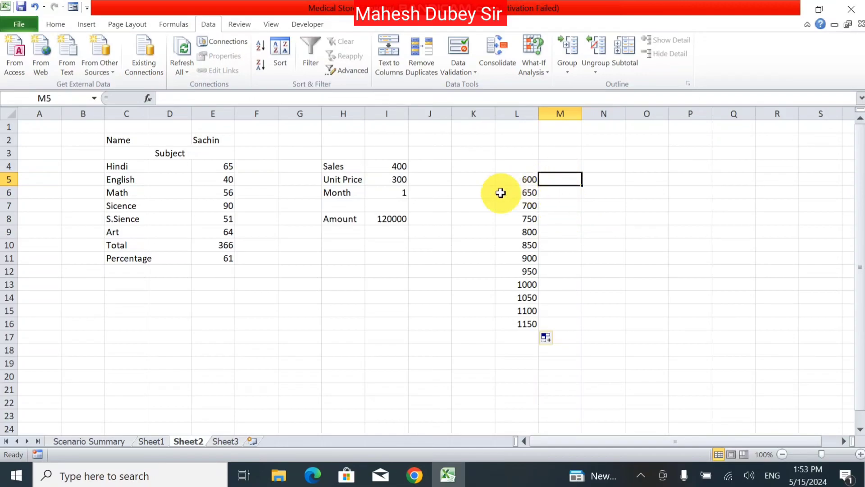
click(379, 221)
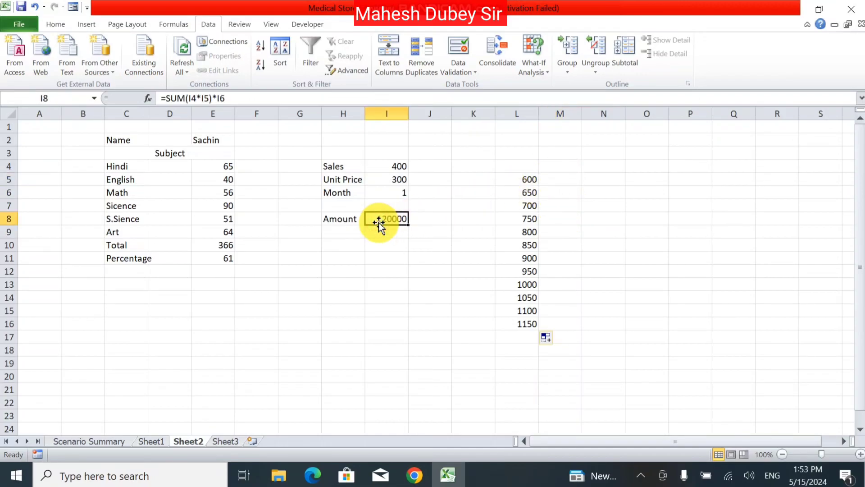
click(558, 169)
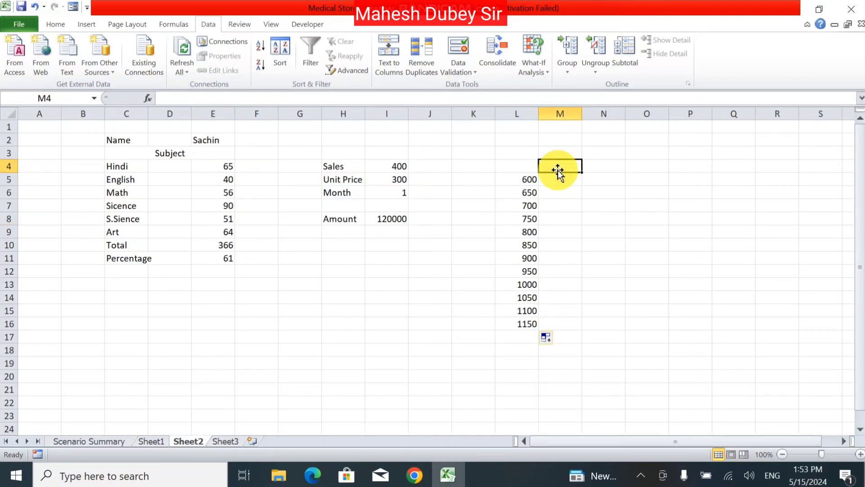
text(=)
click(389, 219)
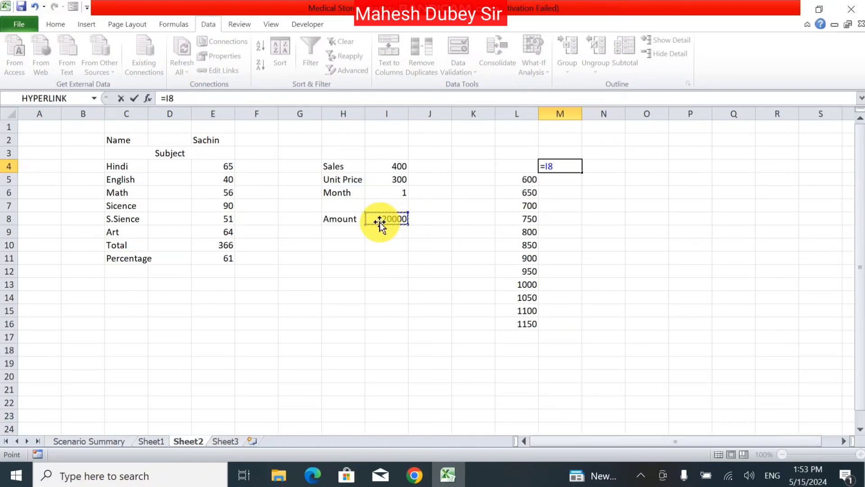
key(Return)
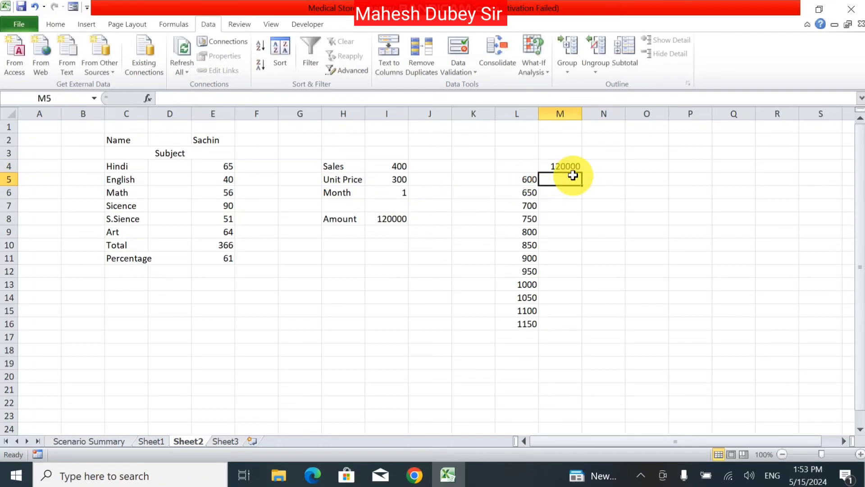
click(571, 162)
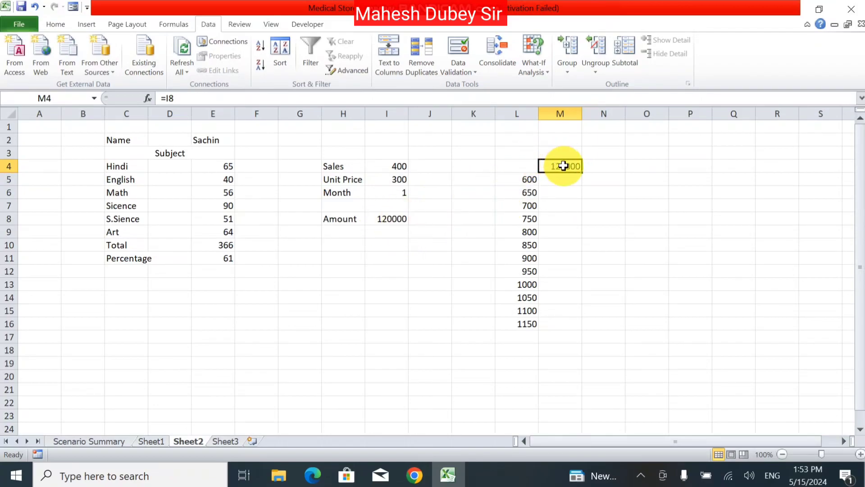
Test the linked amount by setting Unit Price in I5 to 350, and restore it to 300.
click(394, 181)
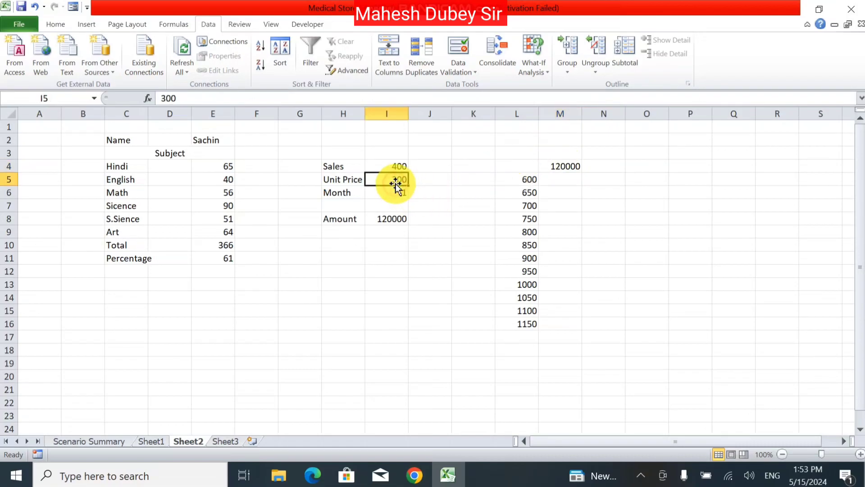
text(350)
key(Return)
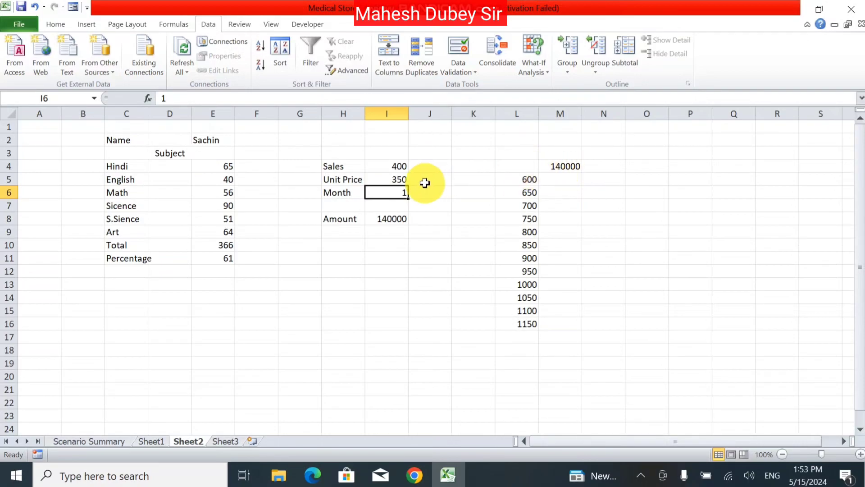
click(401, 178)
text(30)
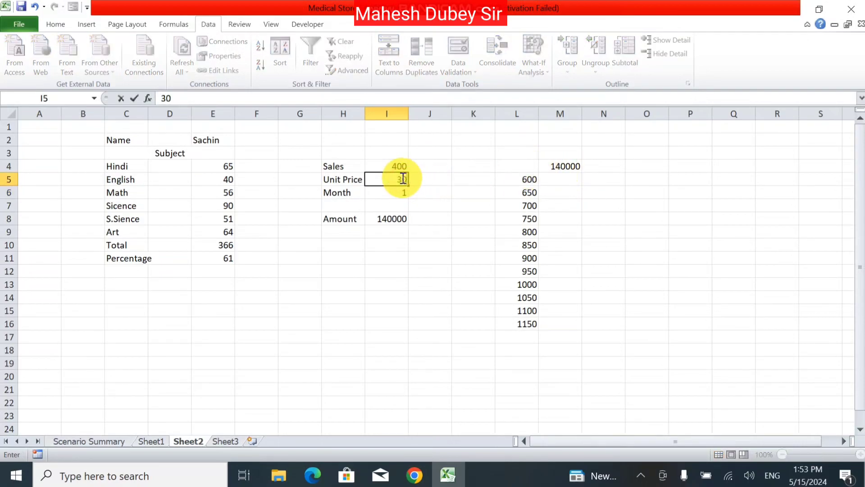
key(Return)
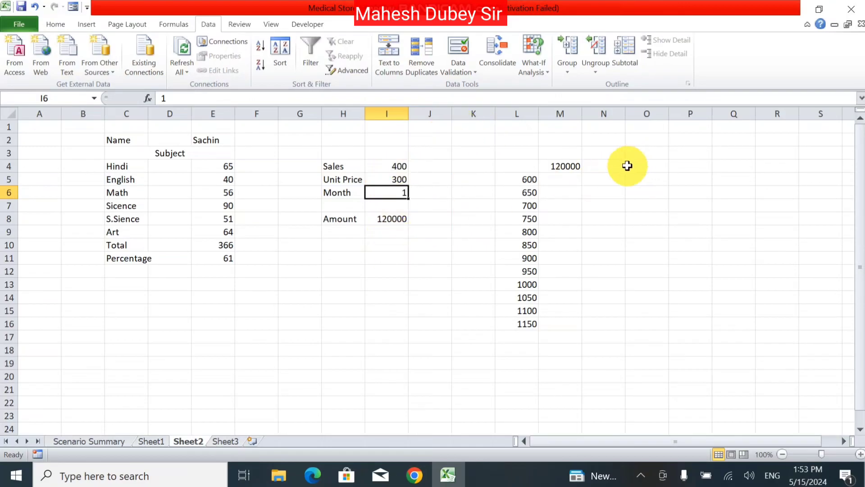
Create a what-if data table over L4:M16 with I4 as the column input cell and review the amounts in M5:M16.
click(548, 181)
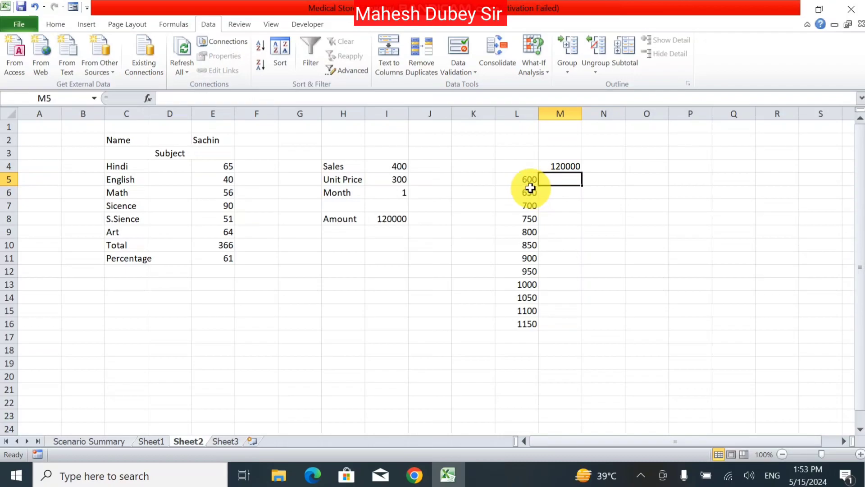
drag(512, 159, 561, 322)
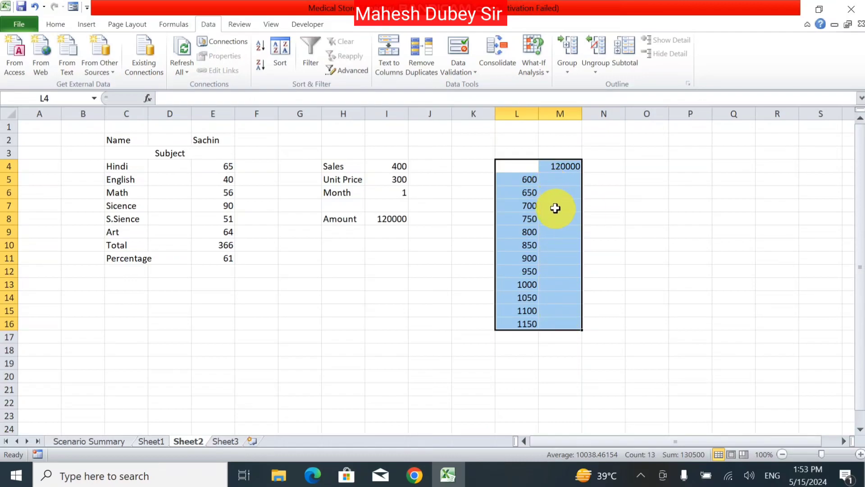
click(539, 71)
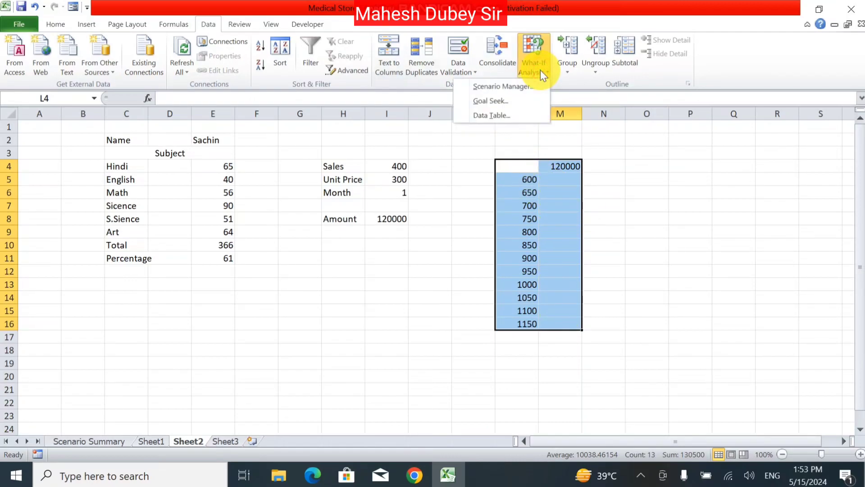
click(496, 115)
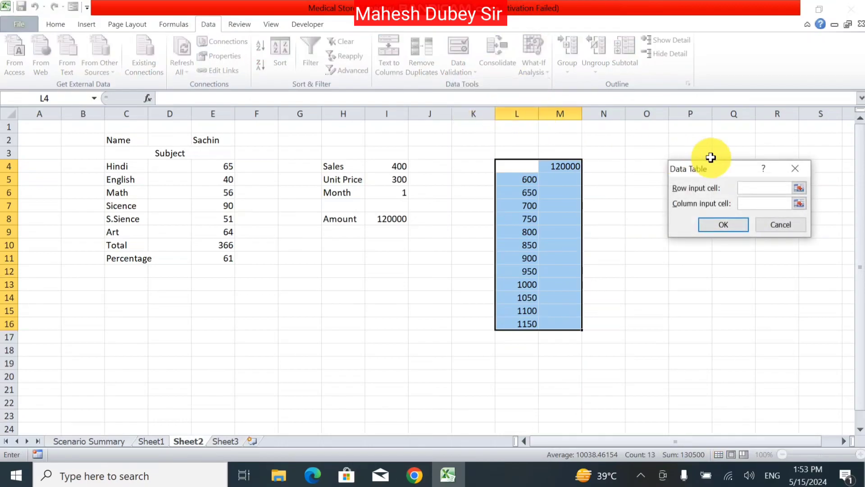
drag(728, 168, 737, 141)
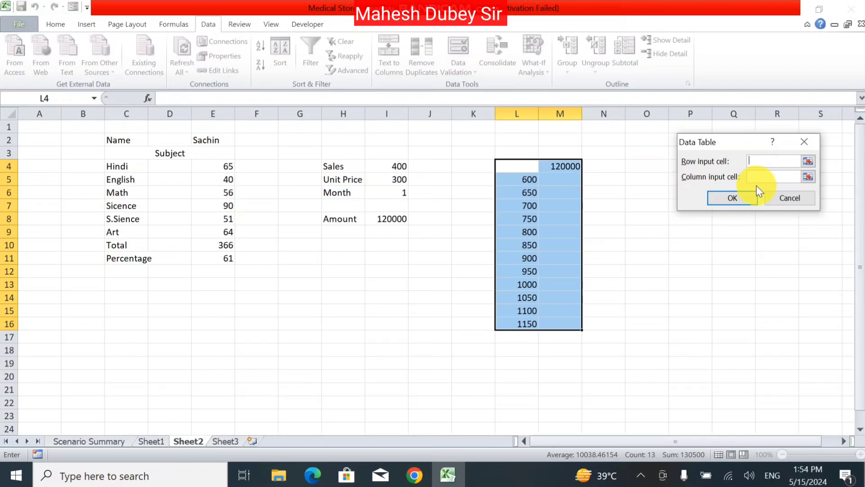
click(768, 178)
click(393, 166)
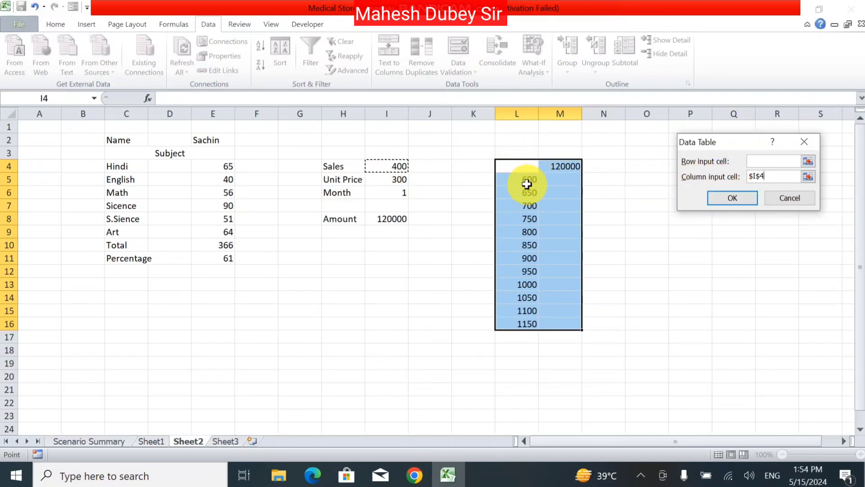
click(723, 193)
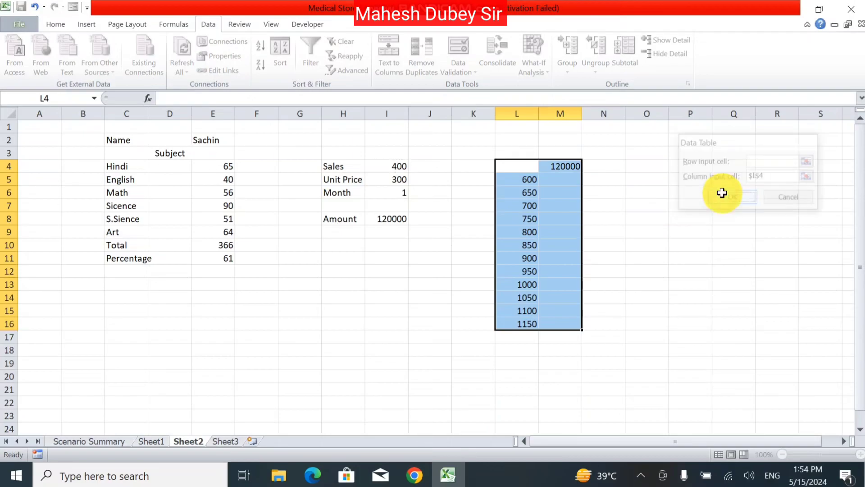
click(642, 204)
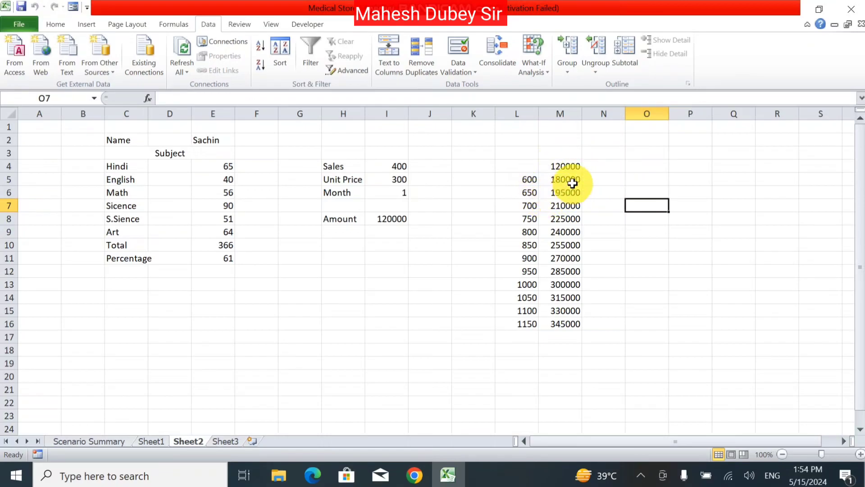
drag(573, 183, 557, 317)
click(497, 179)
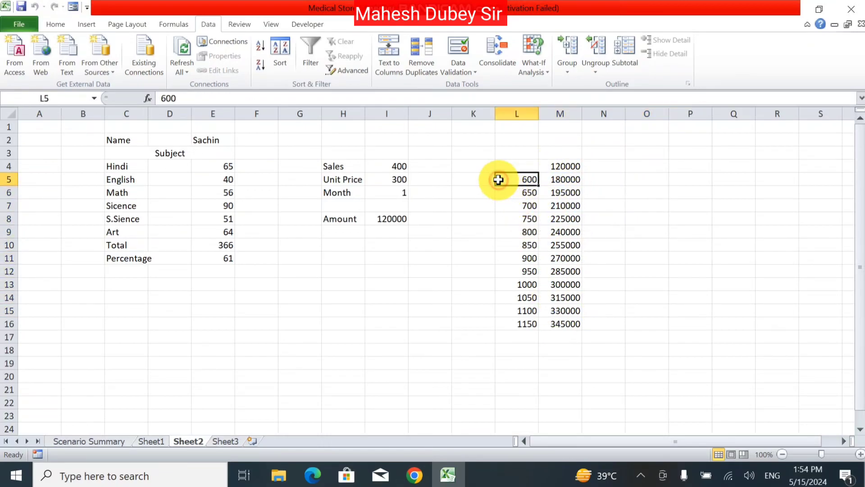
click(533, 70)
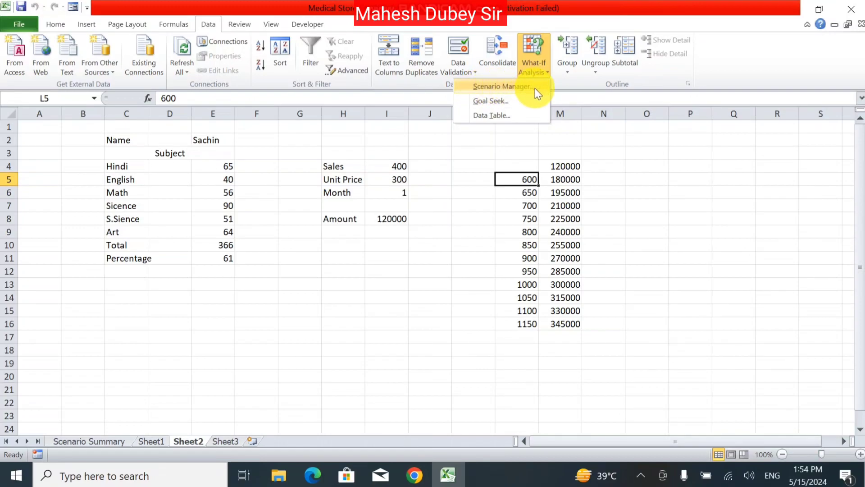
click(617, 161)
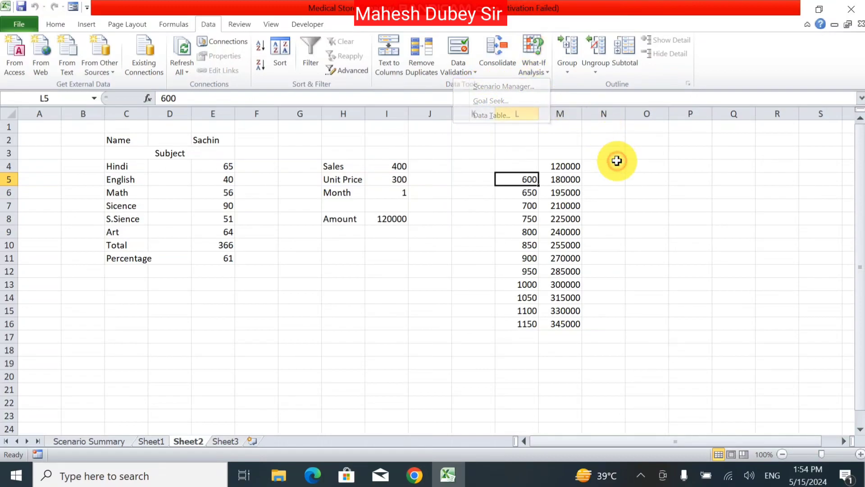
click(426, 218)
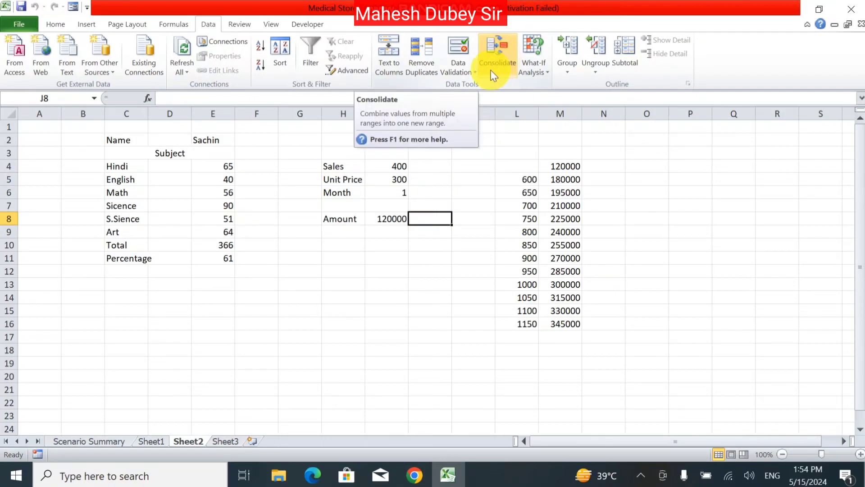
click(540, 72)
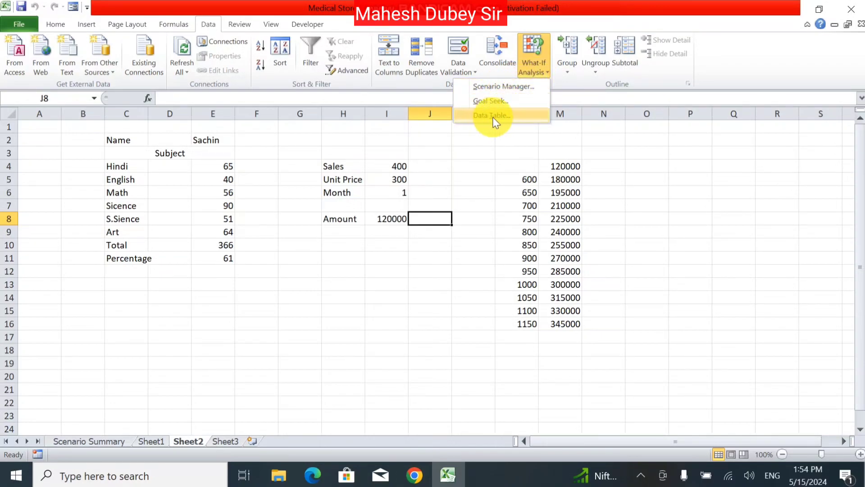
click(471, 177)
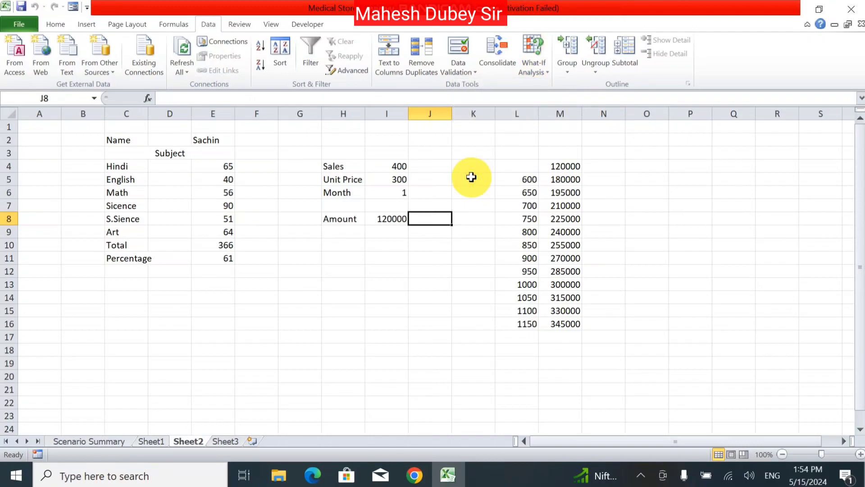